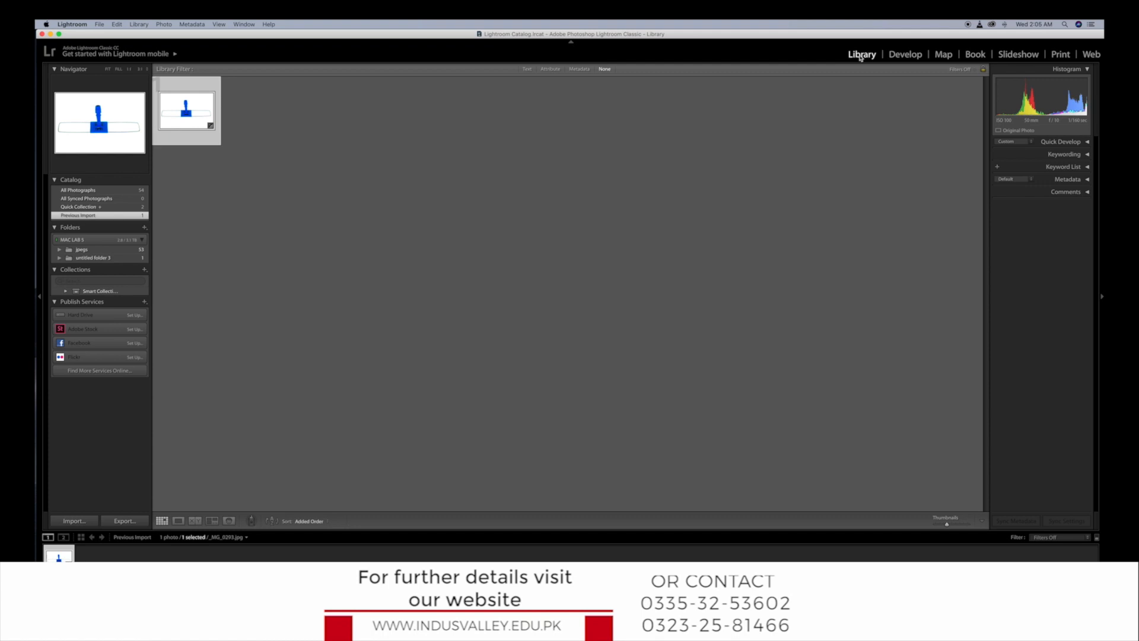
click(893, 58)
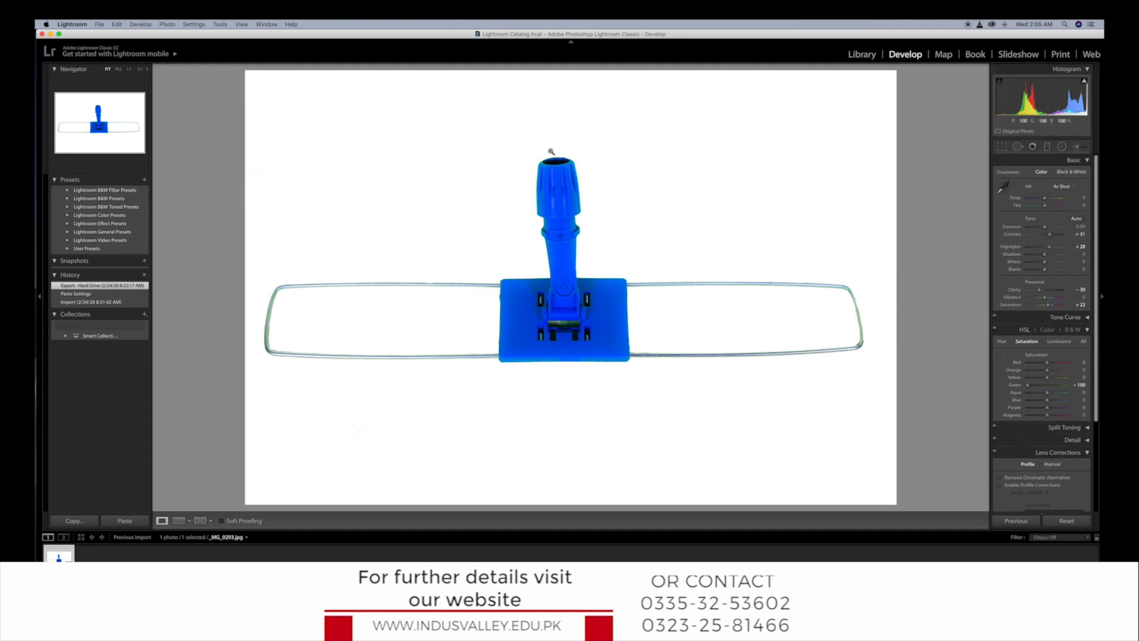
click(853, 57)
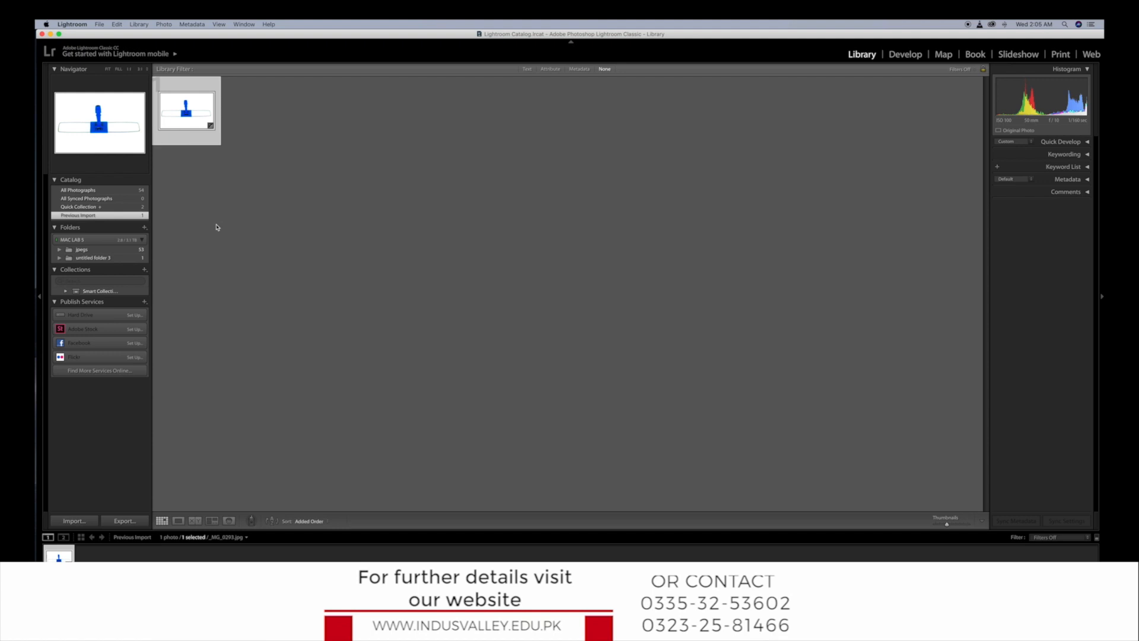
- Start a photo import and choose the Desktop folder as the source
click(102, 25)
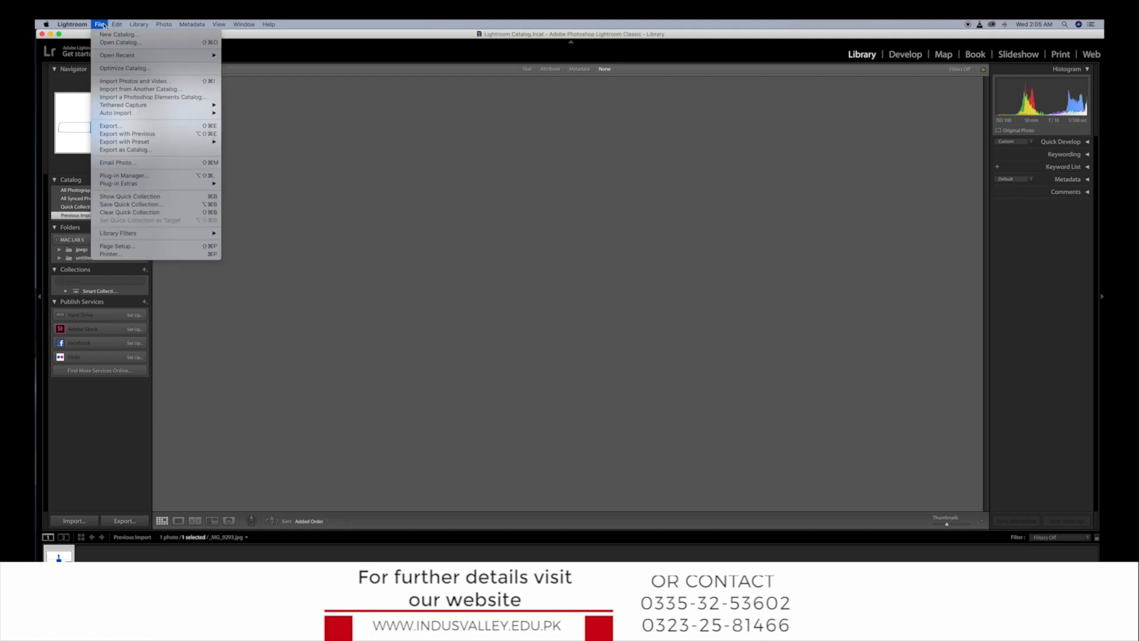
click(185, 81)
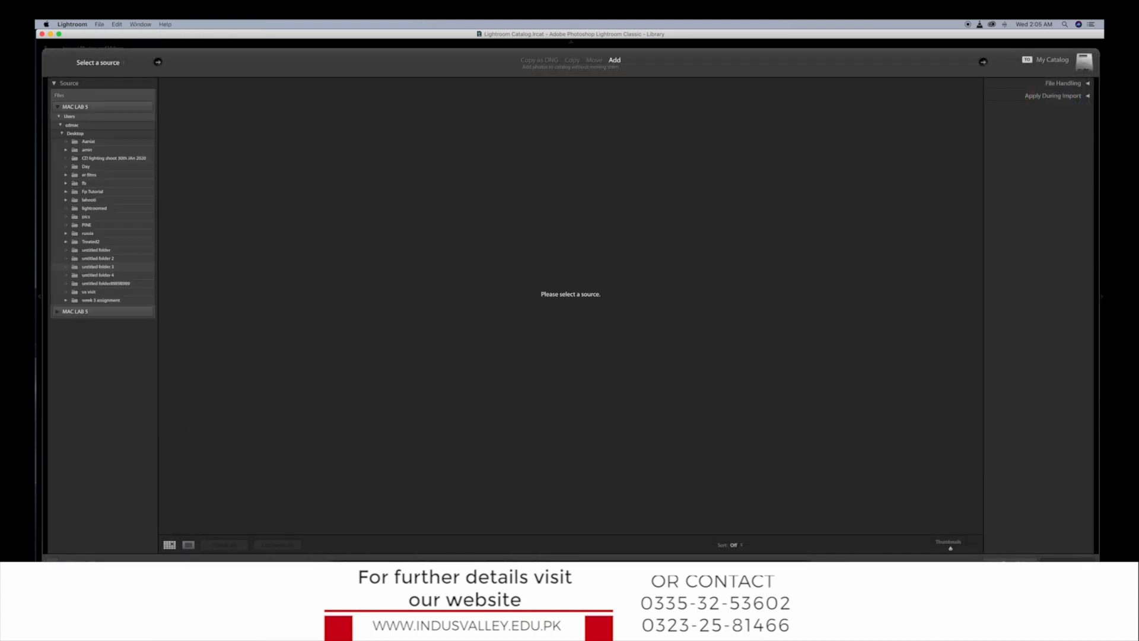
click(126, 65)
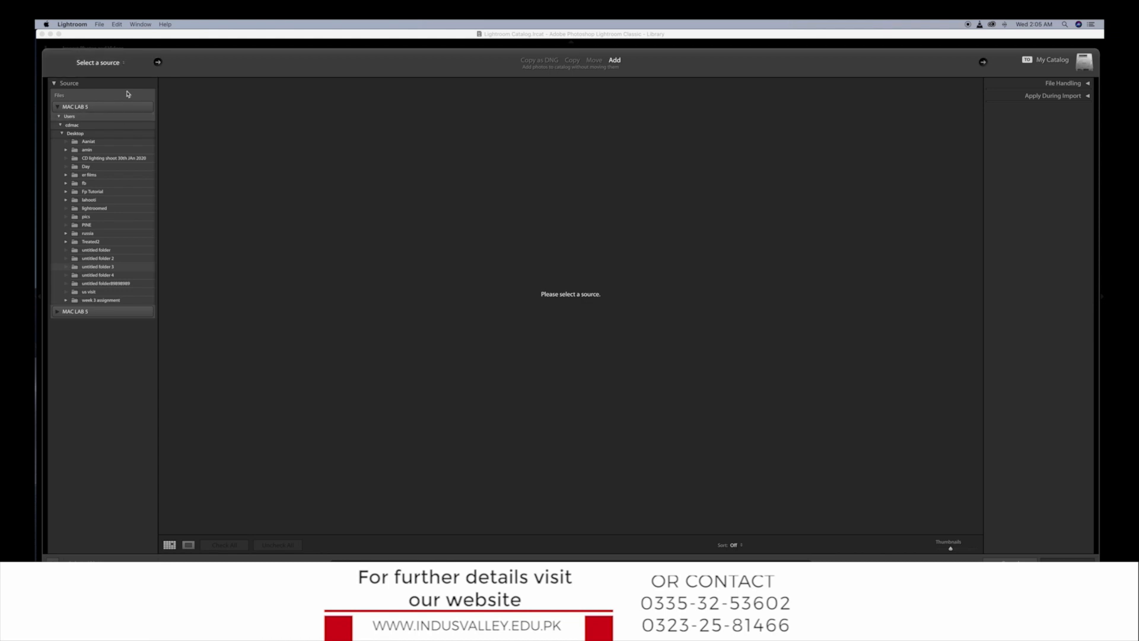
click(83, 136)
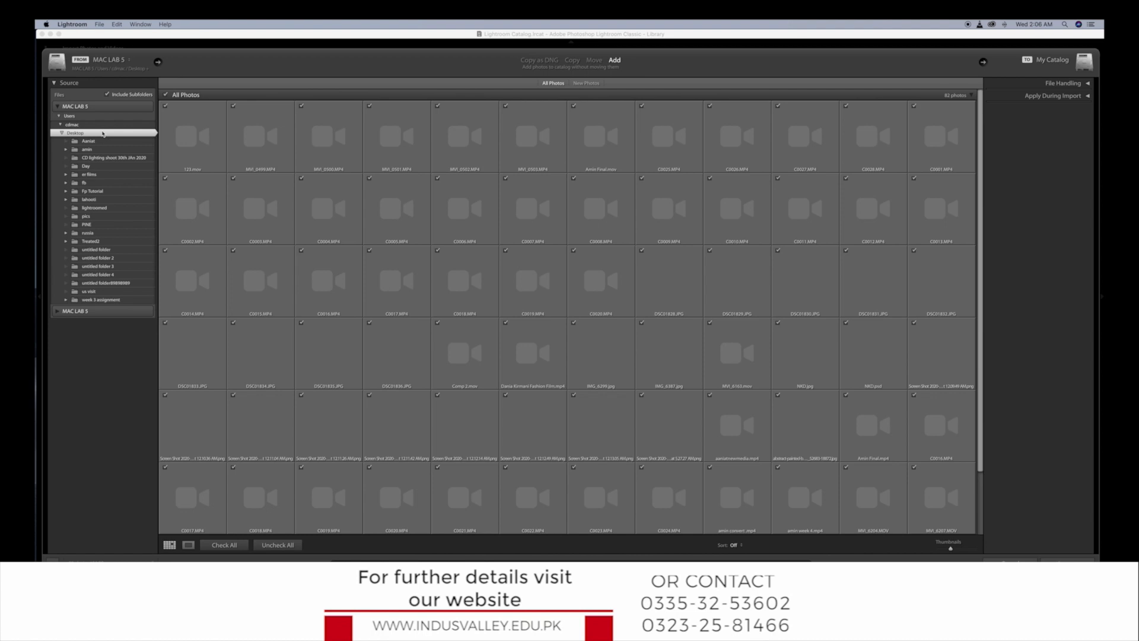
- Exclude all photos from the import except IMG_6299.jpg, the portrait of the woman in the striped top, and import it
scroll(930, 259, down, 1)
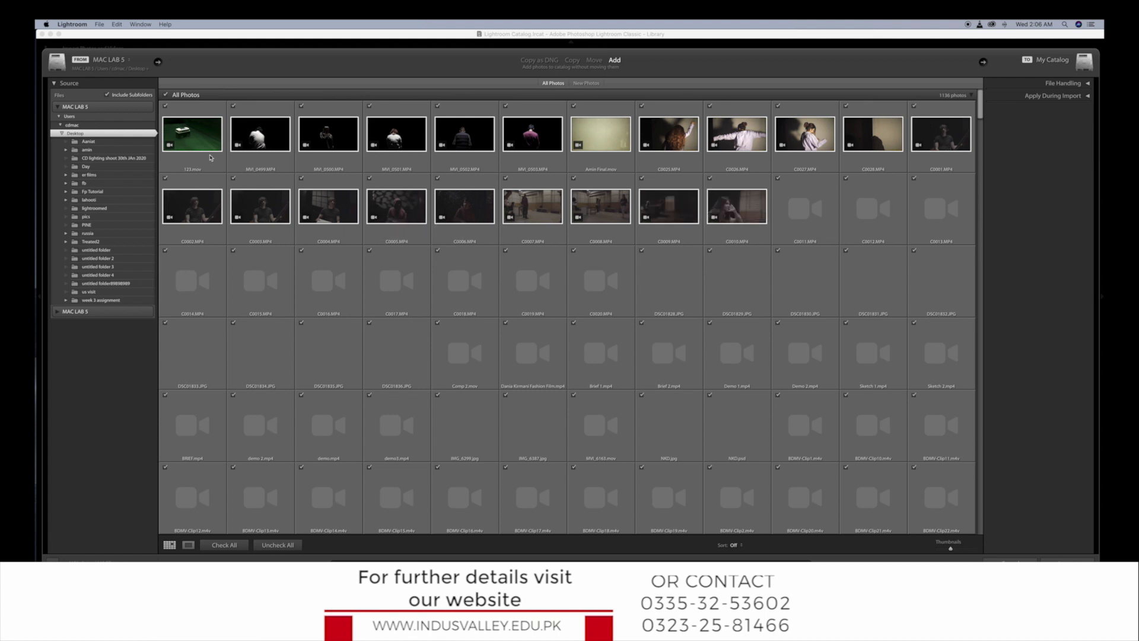
click(165, 96)
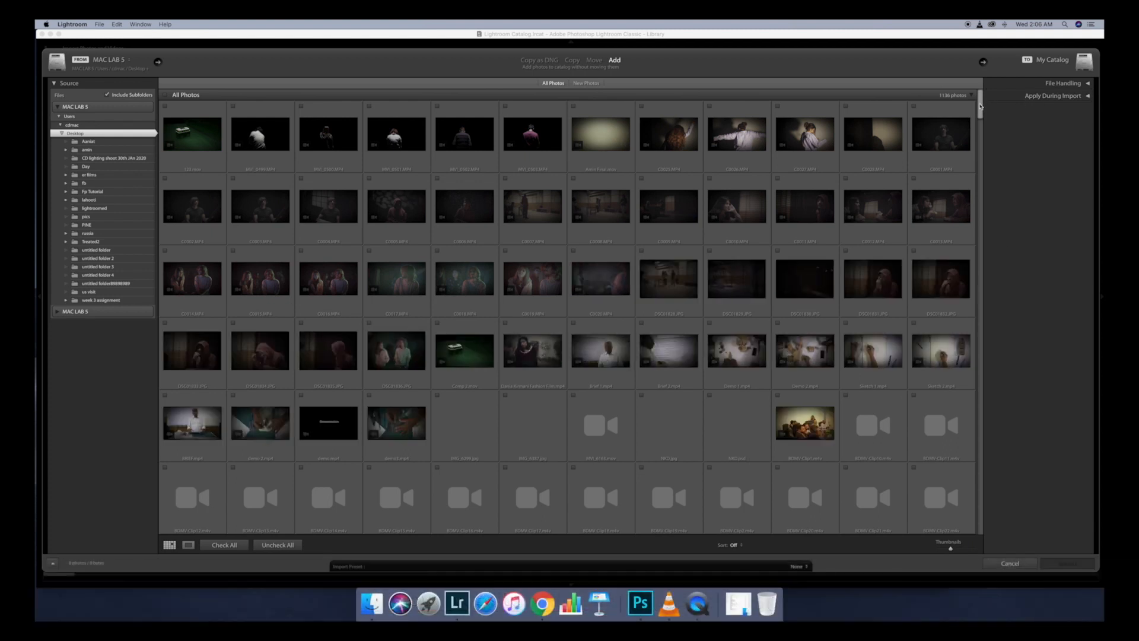
drag(980, 107, 980, 125)
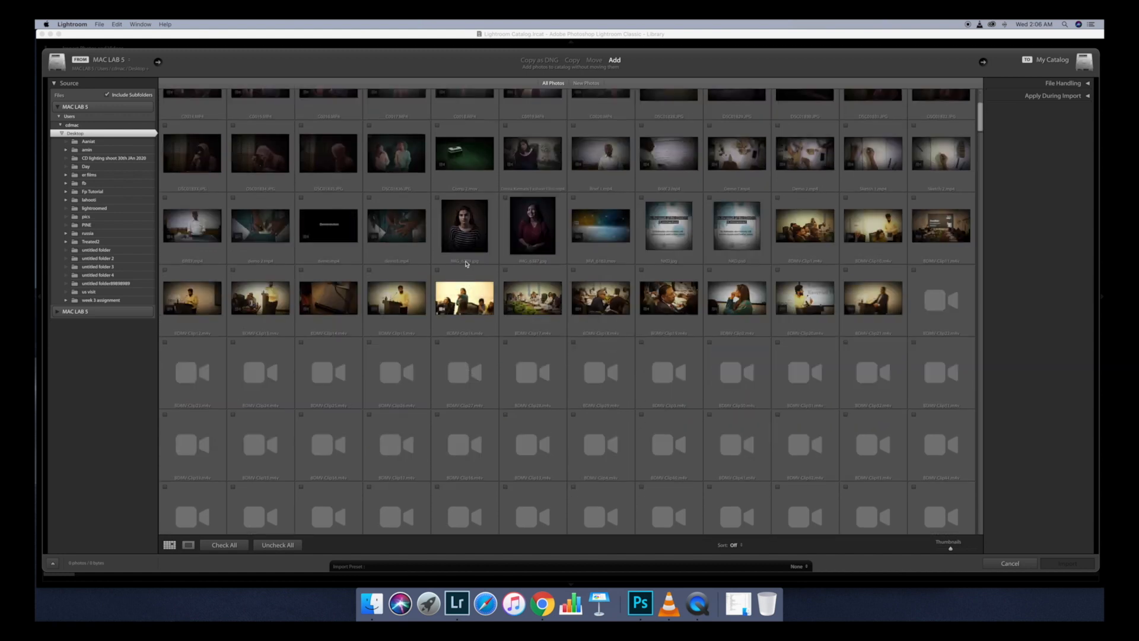
click(457, 213)
click(437, 198)
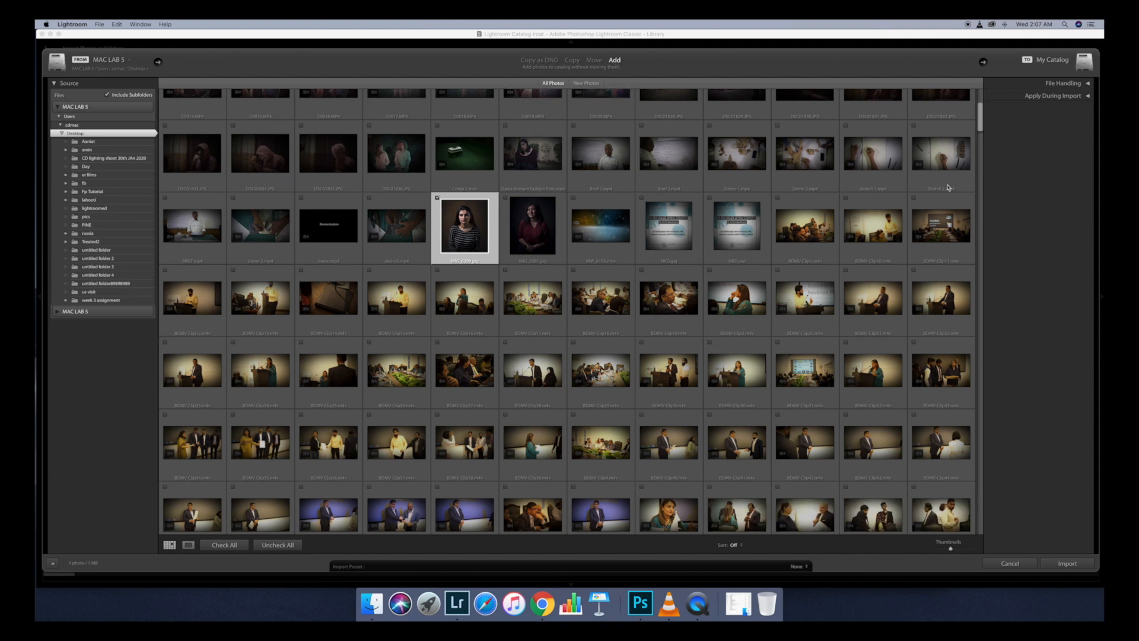
click(1065, 564)
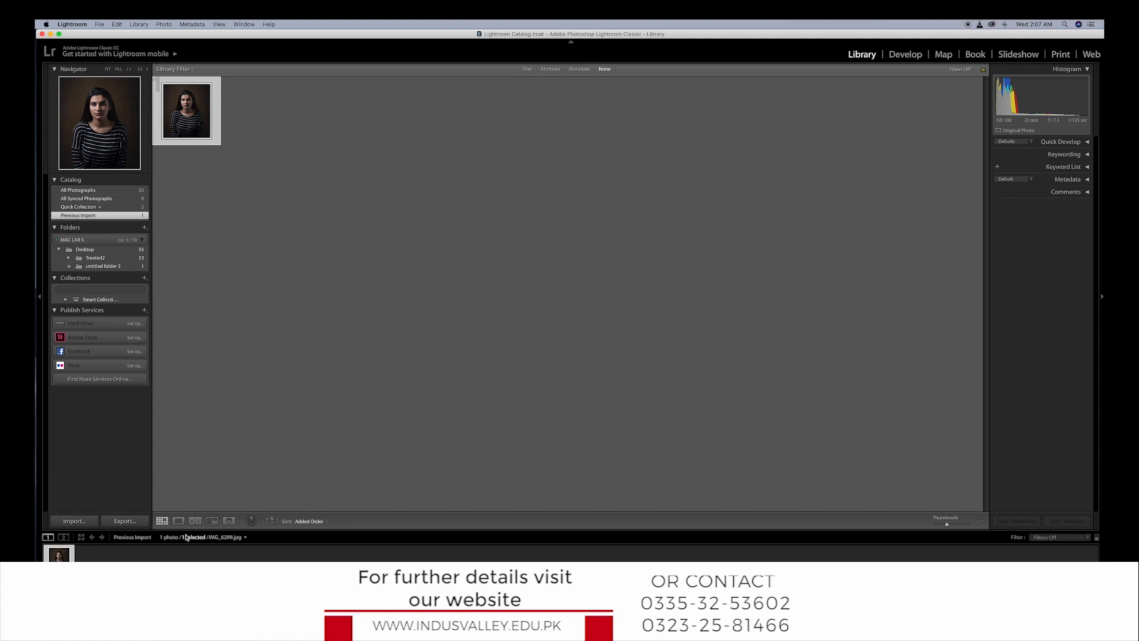
- Open the imported portrait in the Develop module and adjust the filmstrip height to leave more room for the photo
drag(186, 531, 159, 493)
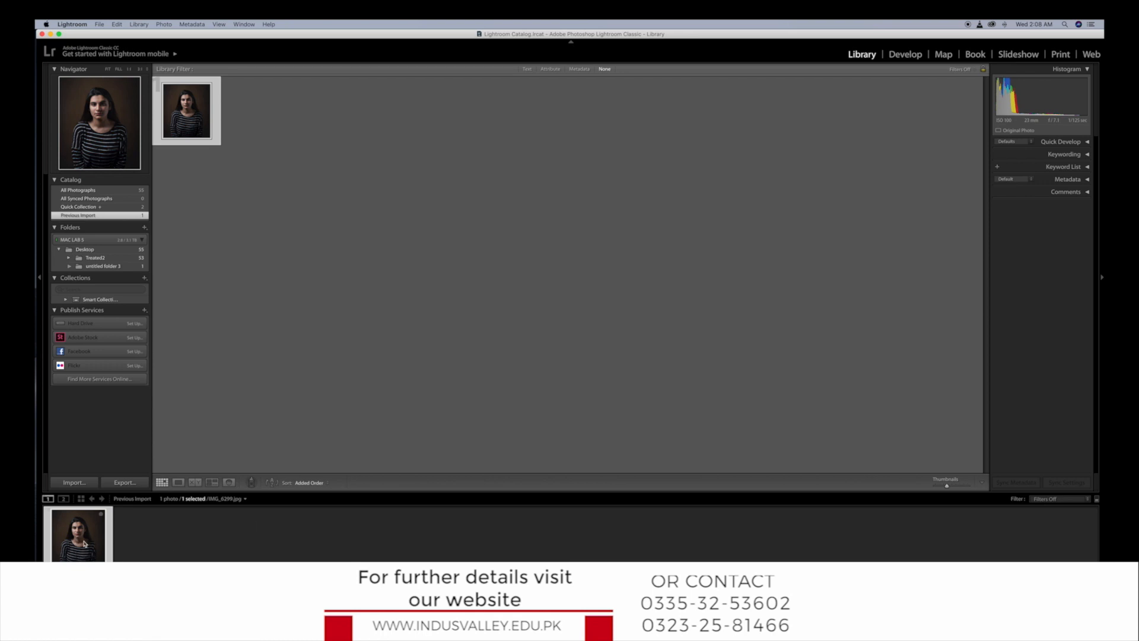
click(905, 55)
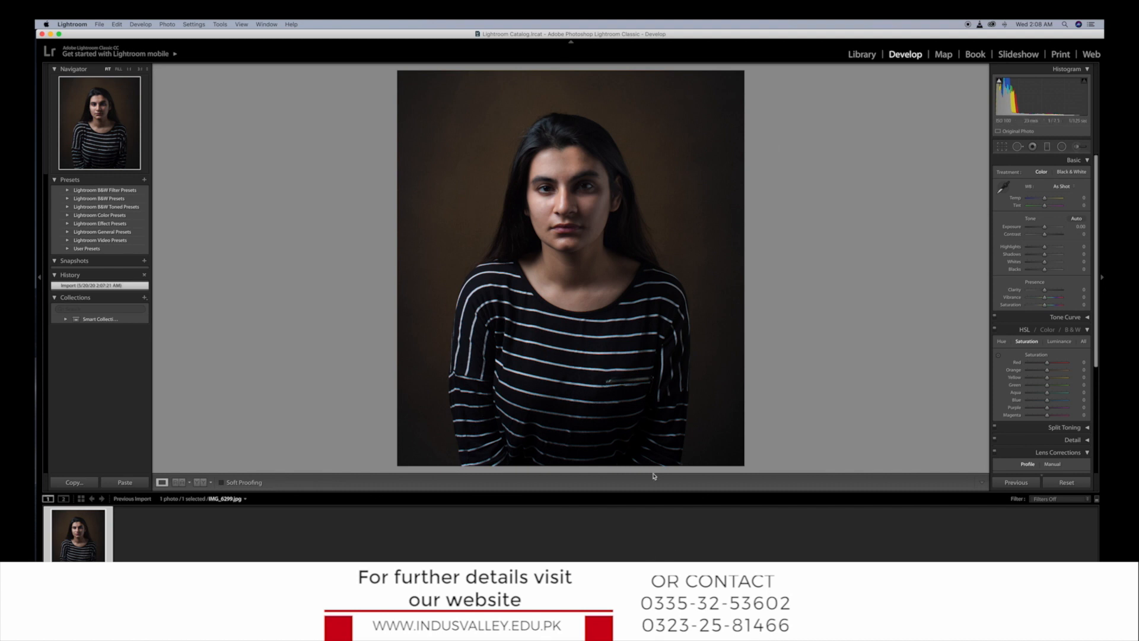
drag(651, 493, 650, 515)
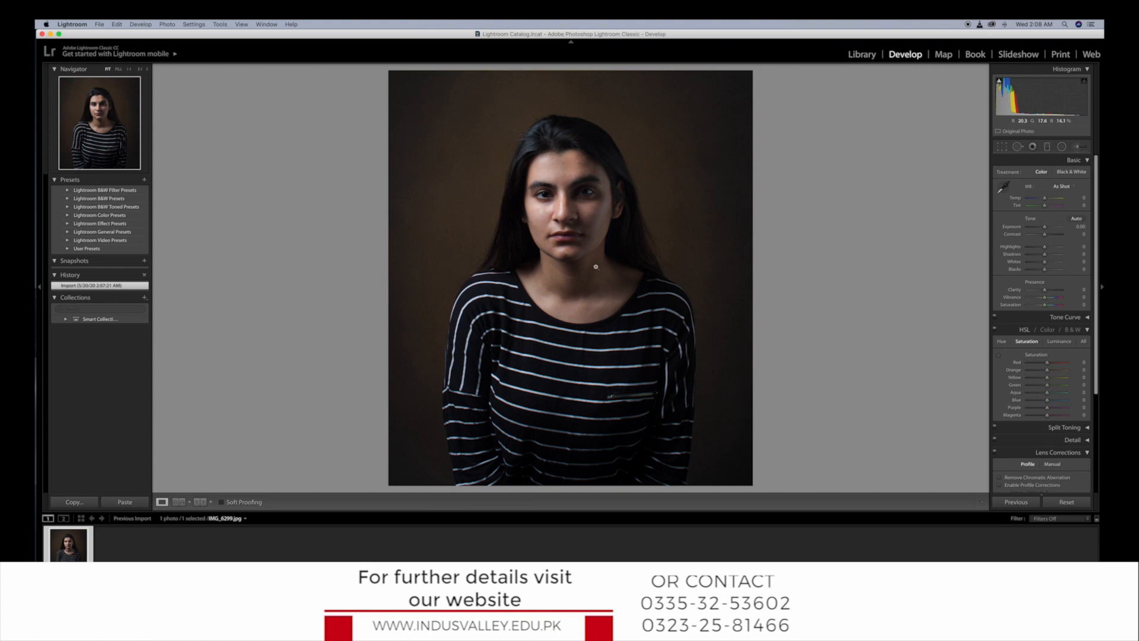
- Set the portrait's white balance temperature to -4
click(574, 192)
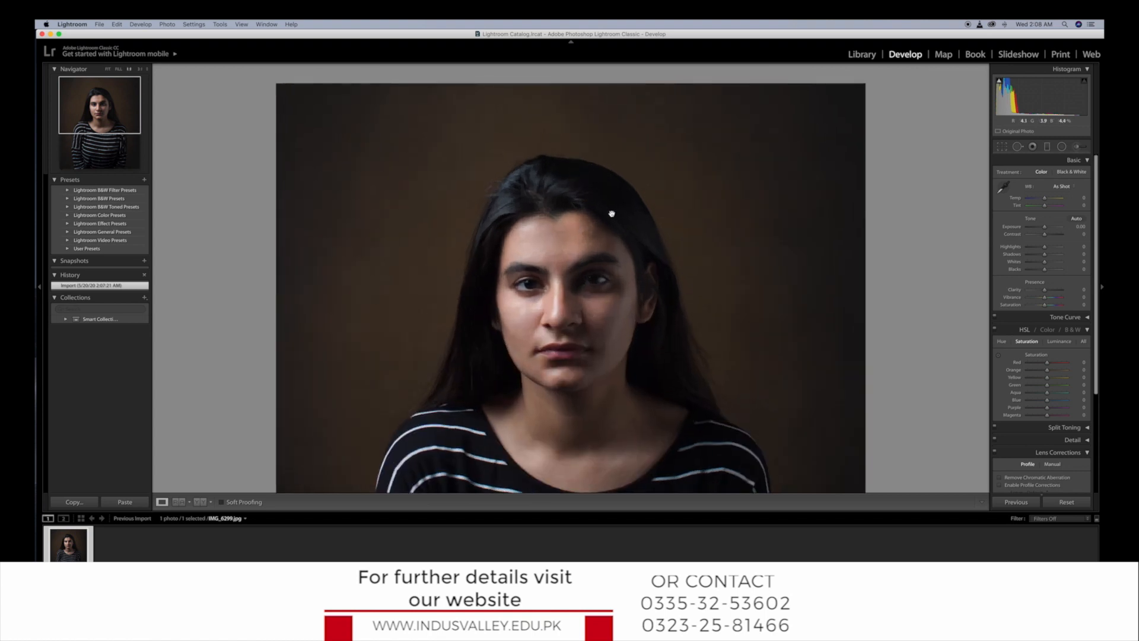
drag(561, 324, 540, 217)
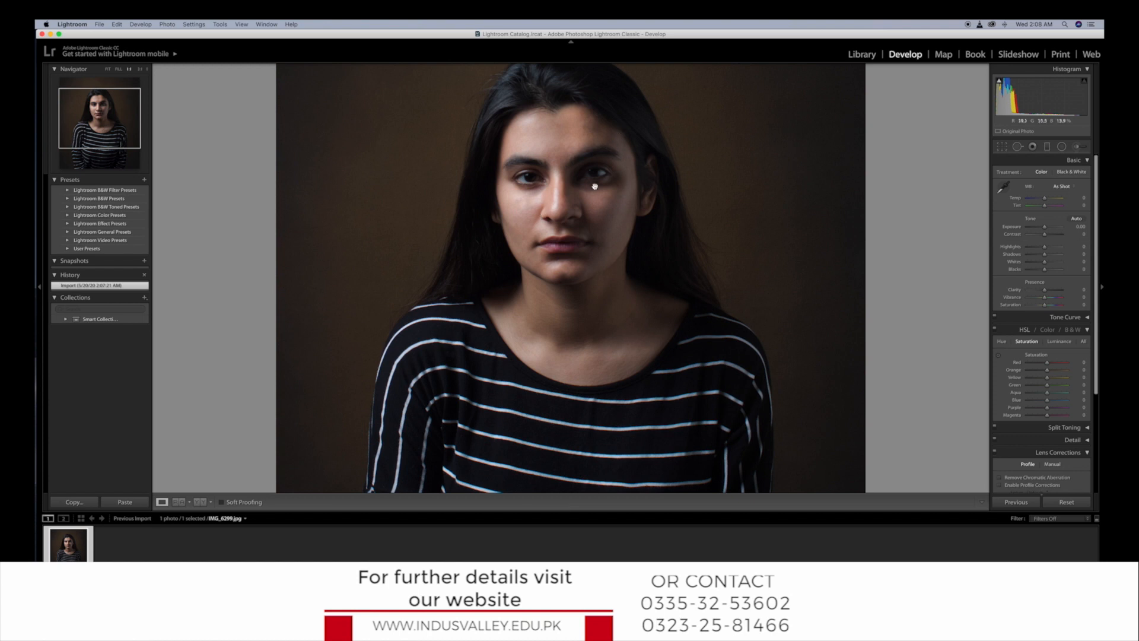
scroll(575, 243, down, 2)
scroll(566, 261, up, 3)
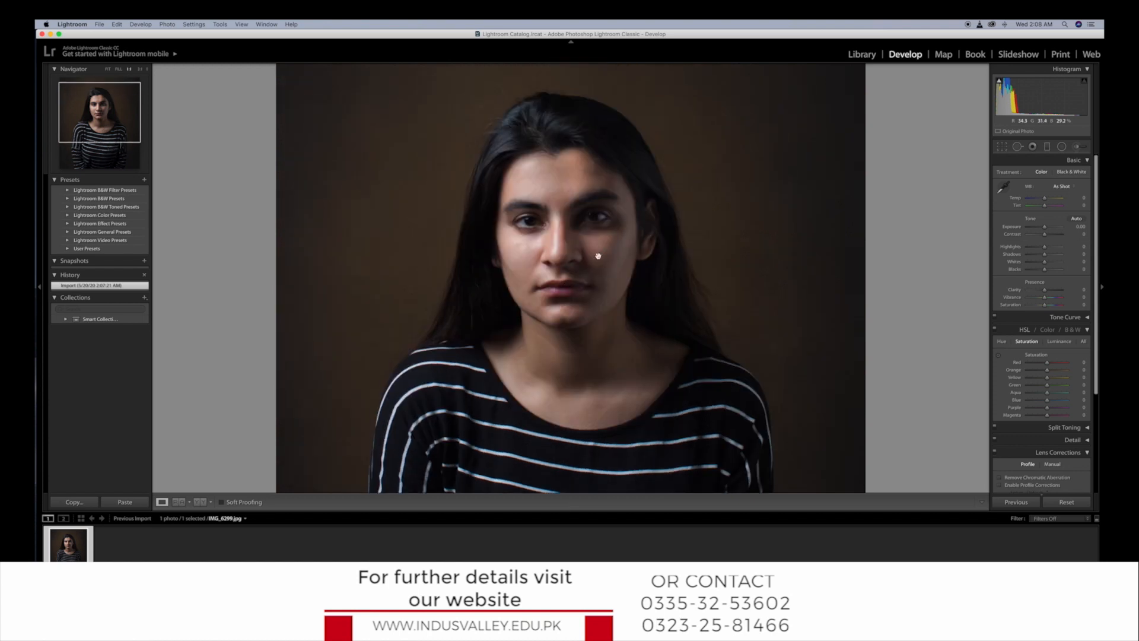
click(571, 236)
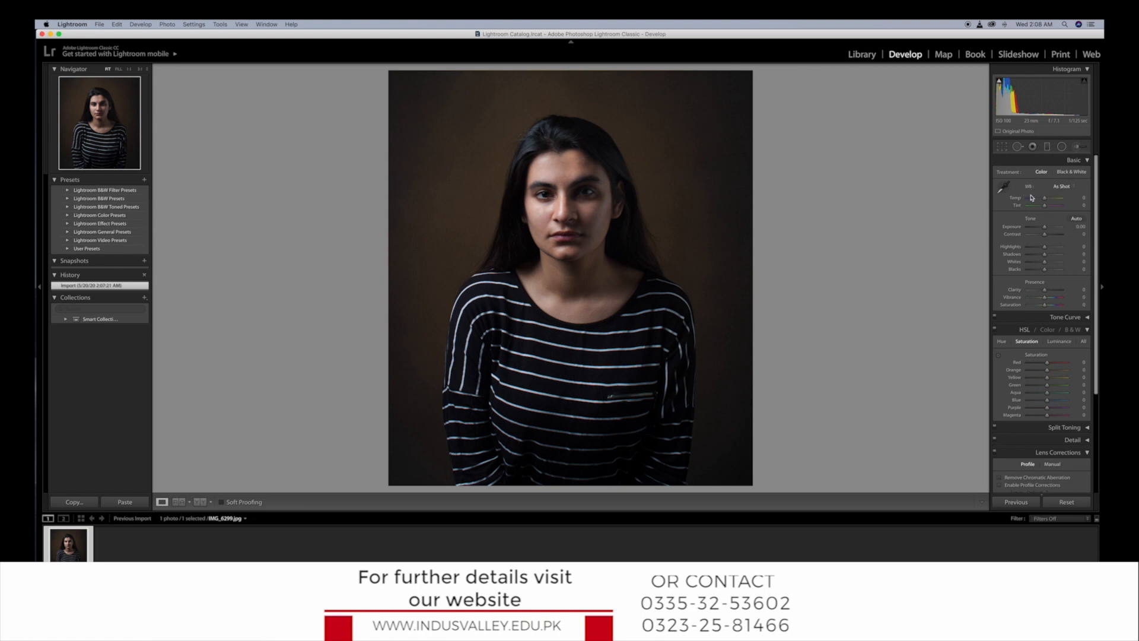
mouse_move(1044, 199)
mouse_down()
mouse_move(1036, 202)
mouse_move(1045, 200)
mouse_up()
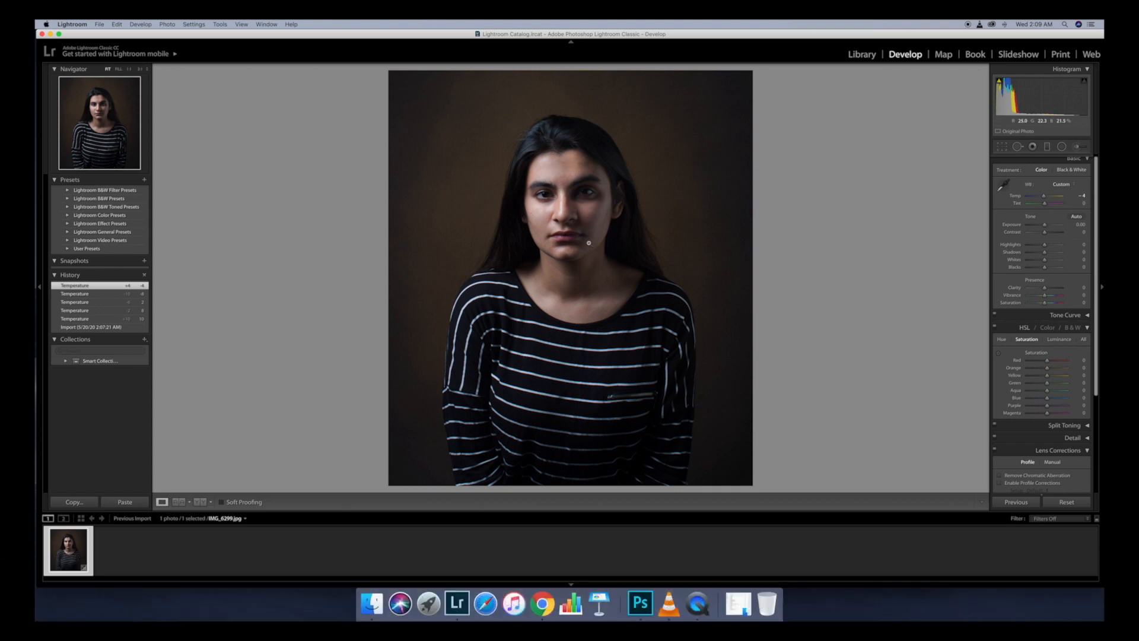
click(558, 187)
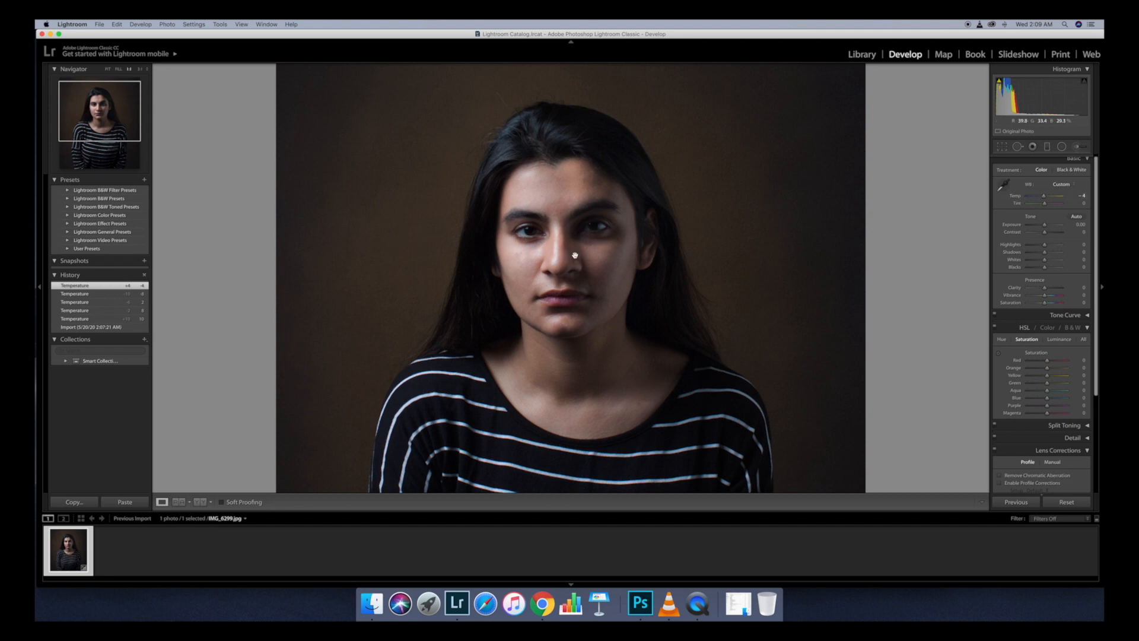
click(722, 279)
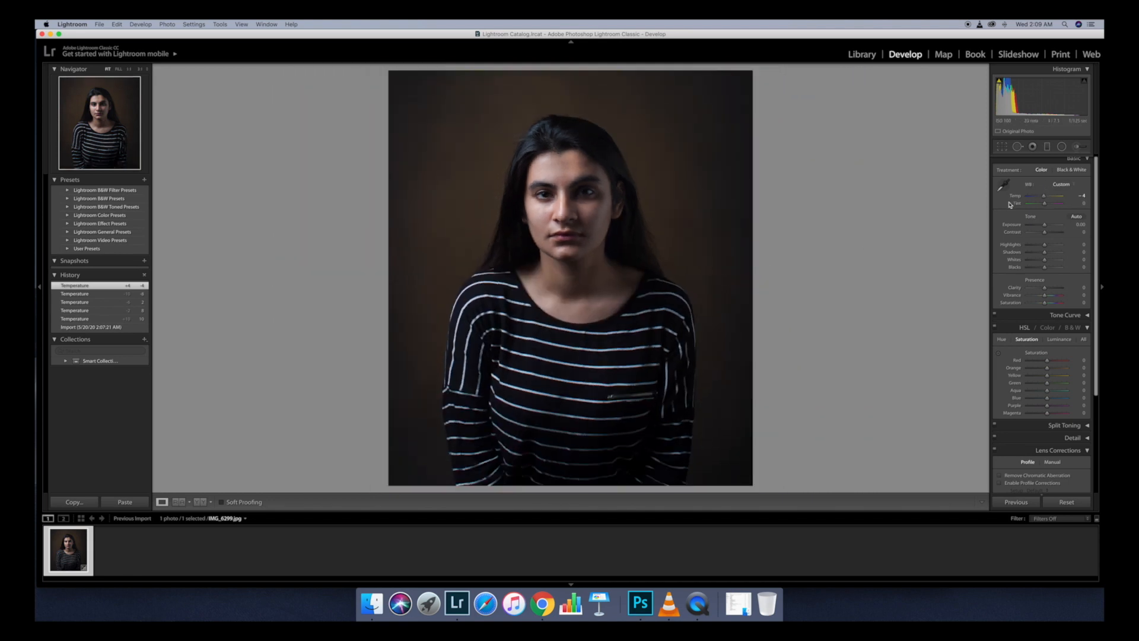
- Try a tint of -5 on the portrait, and reset the tint to 0
drag(1045, 206, 1046, 206)
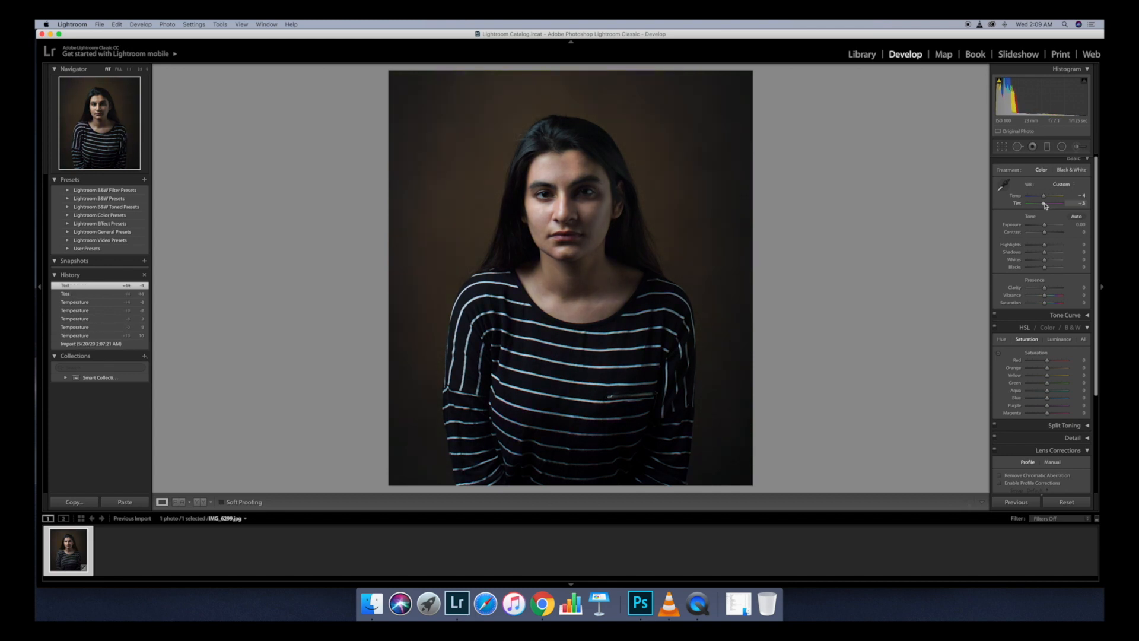
double_click(1042, 208)
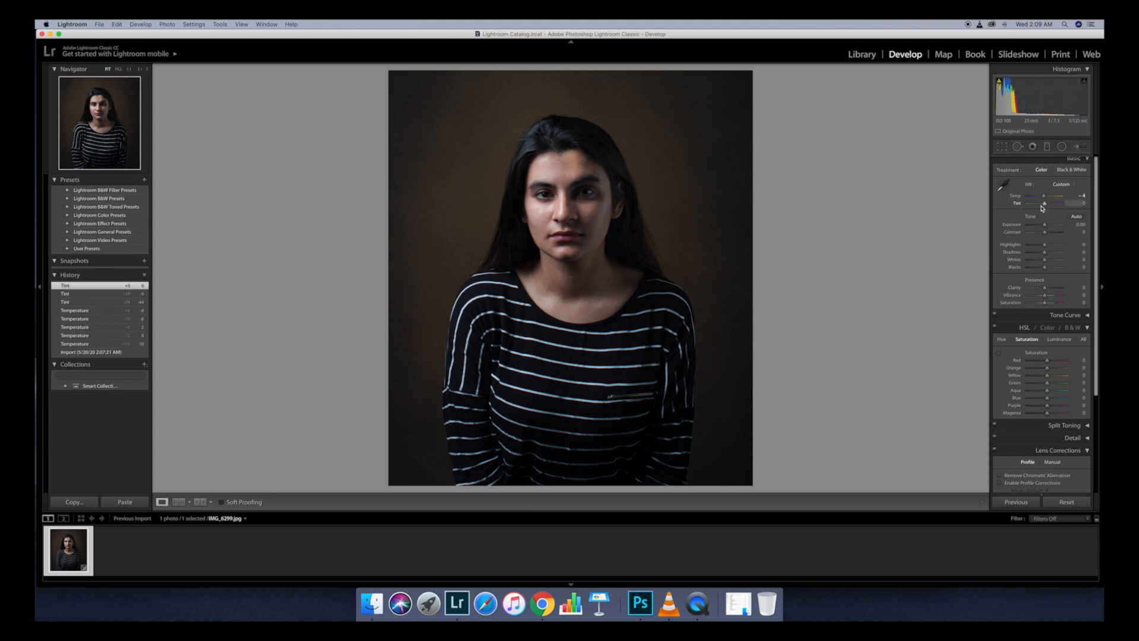
scroll(1061, 206, down, 1)
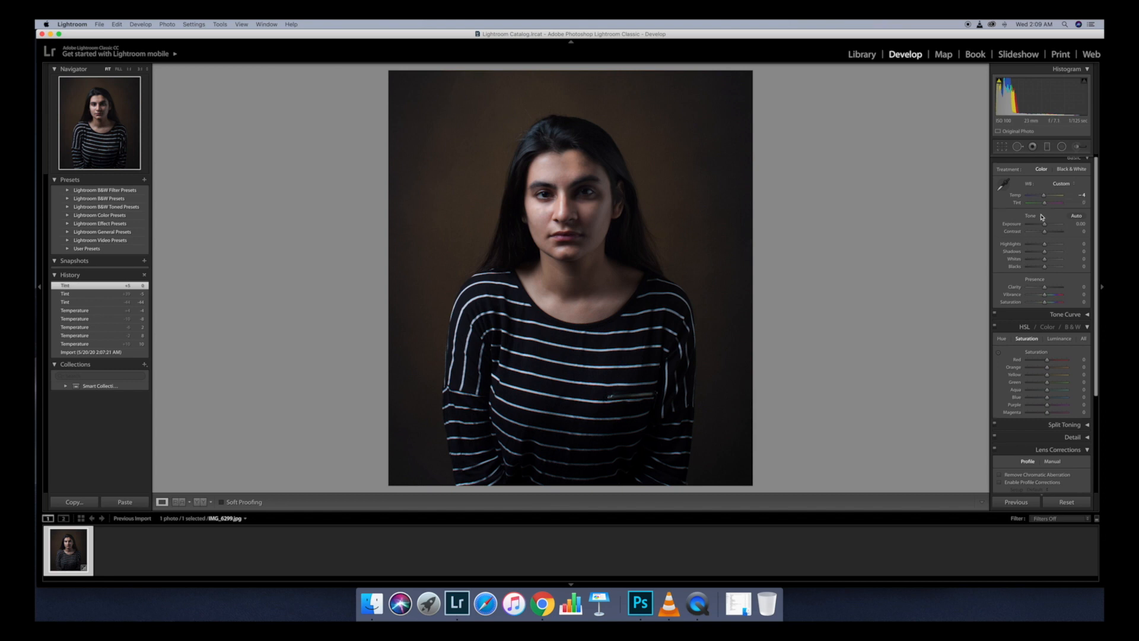
scroll(1036, 230, up, 1)
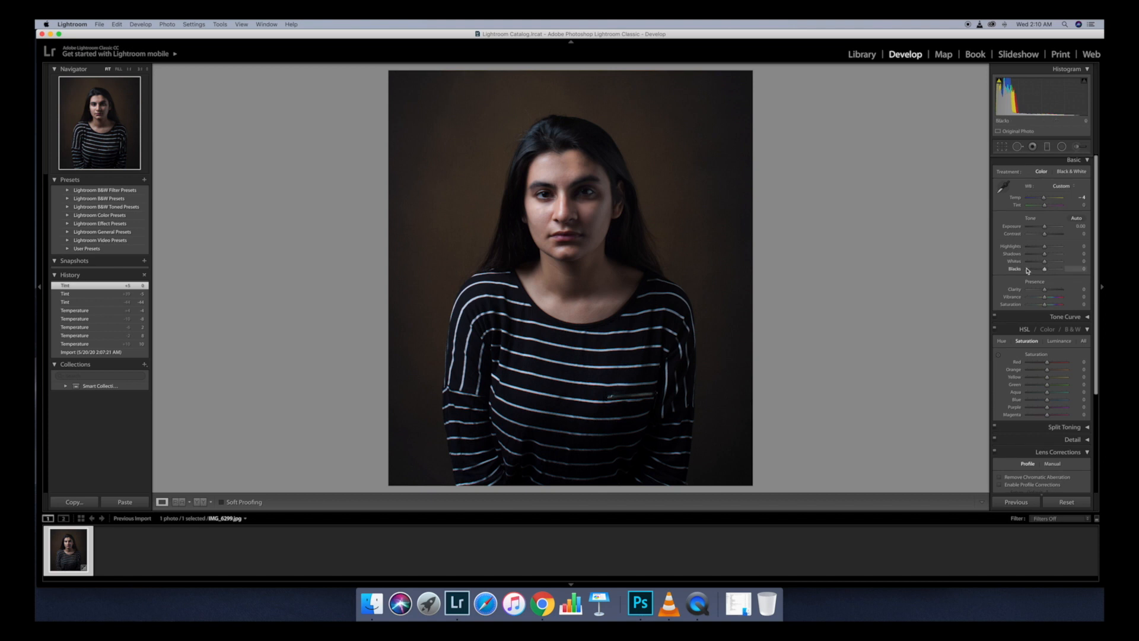
- Try several exposure levels on the portrait and set the exposure to +0.40
scroll(1000, 216, down, 1)
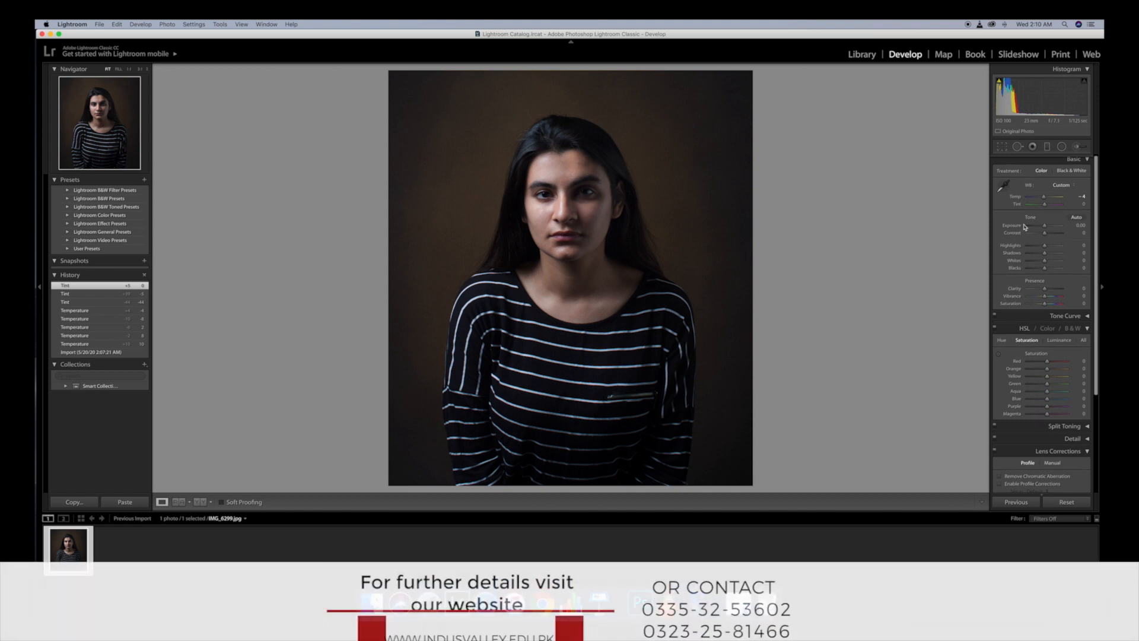
scroll(1048, 229, down, 1)
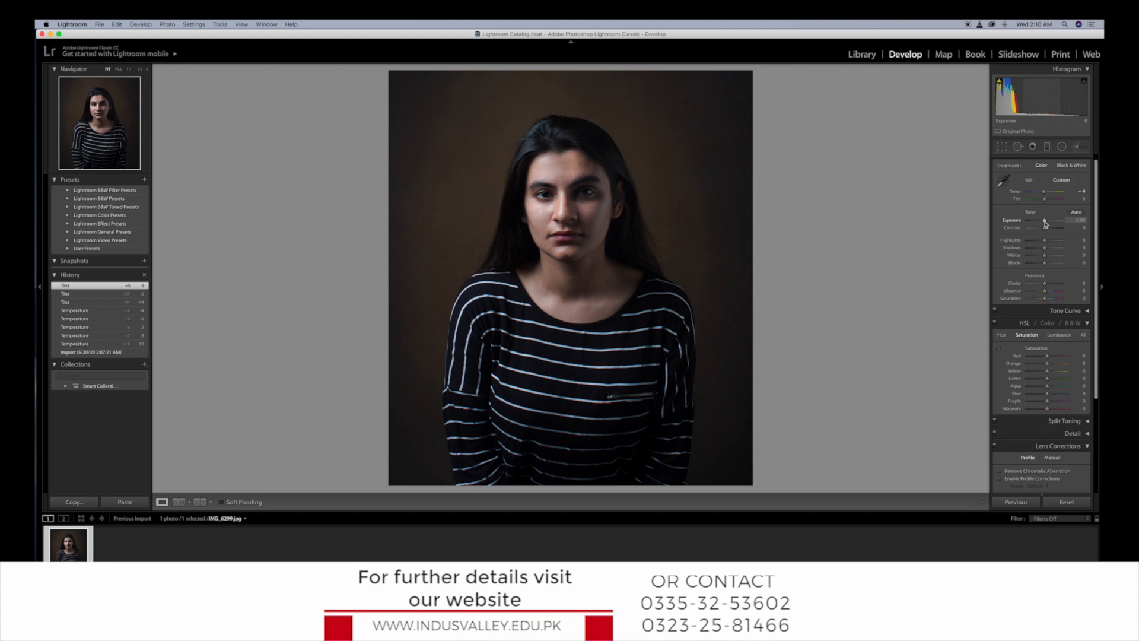
scroll(1045, 226, up, 1)
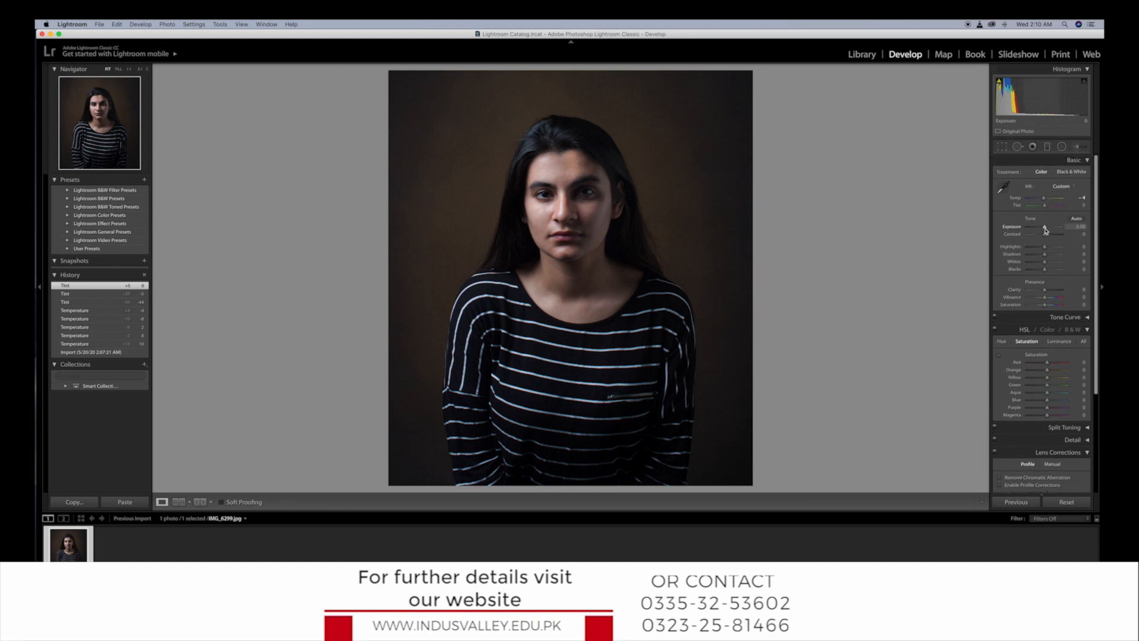
drag(1046, 230, 1046, 229)
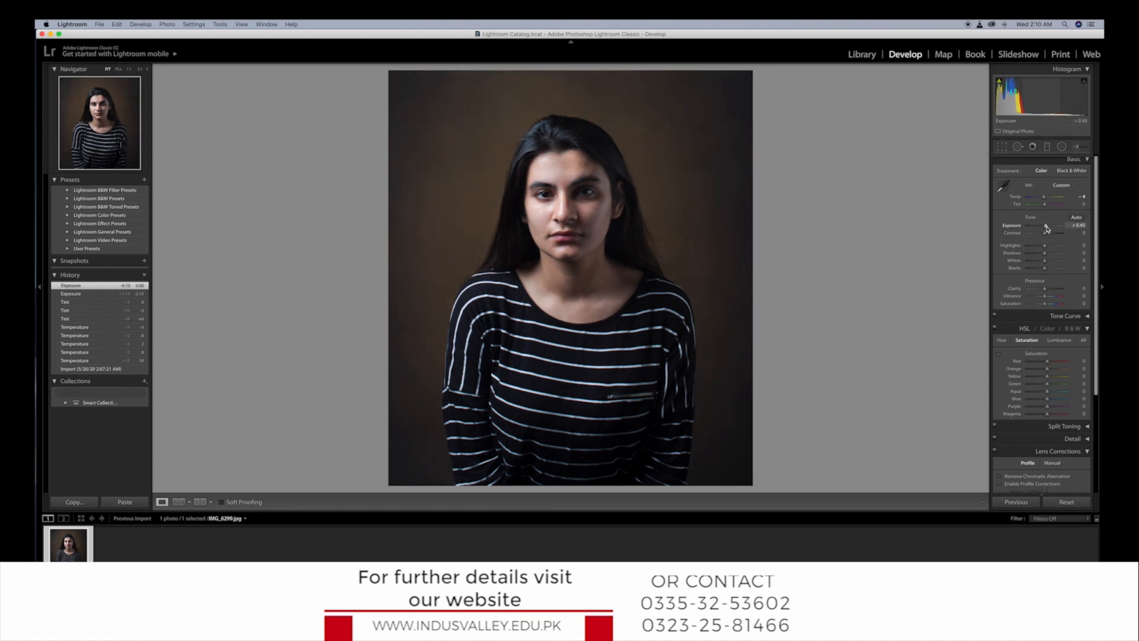
double_click(1047, 229)
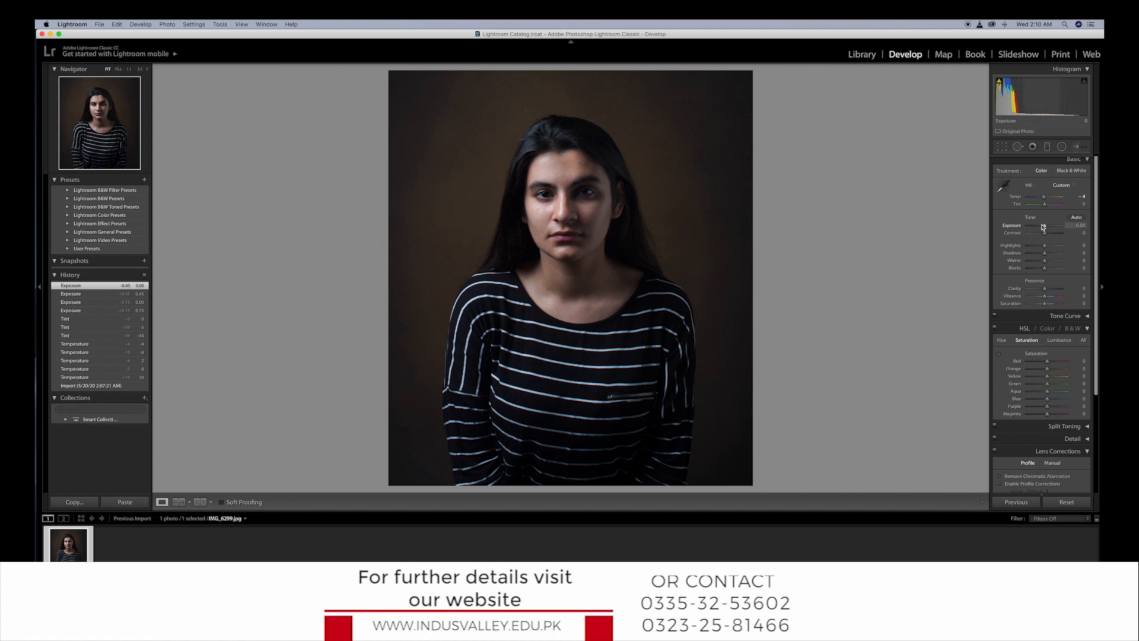
drag(1045, 228, 1047, 228)
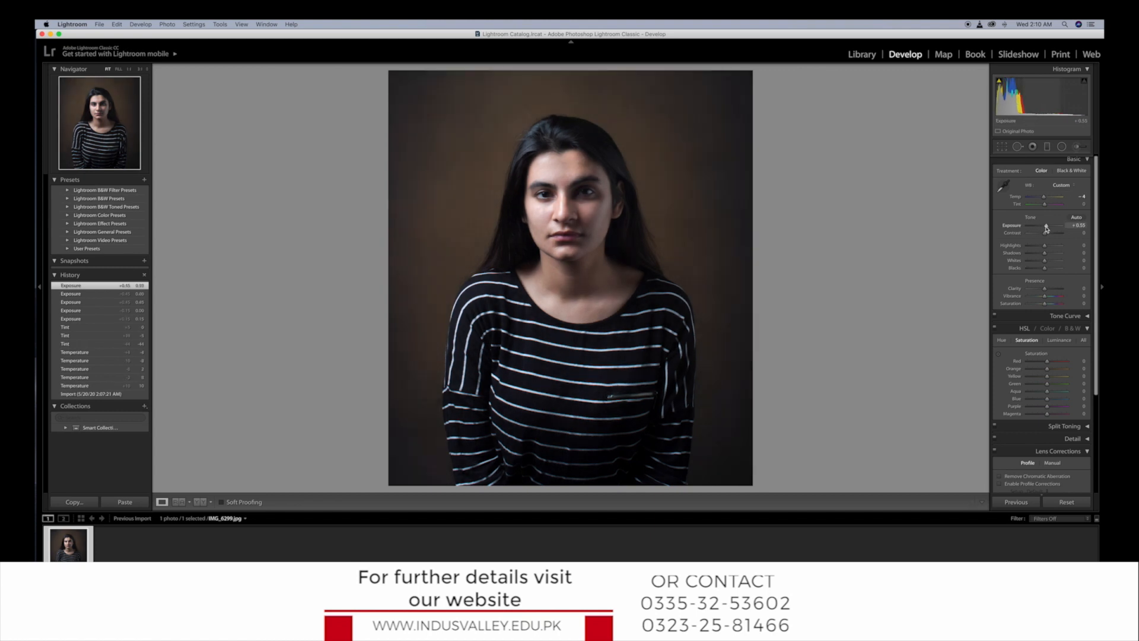
double_click(1047, 229)
drag(1047, 229, 1049, 230)
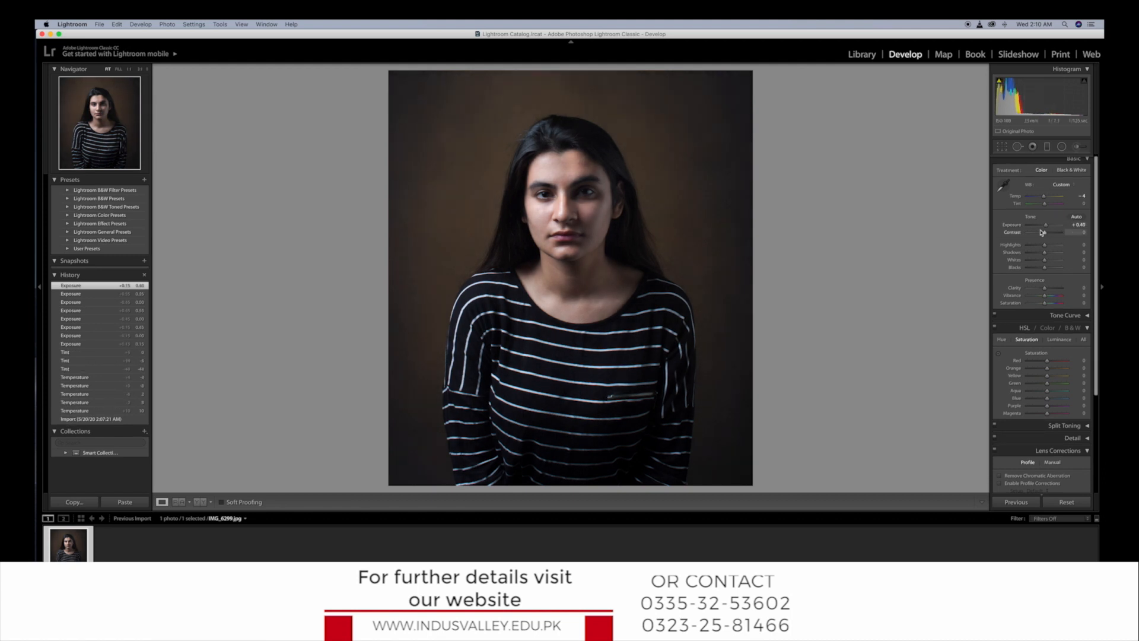
click(556, 184)
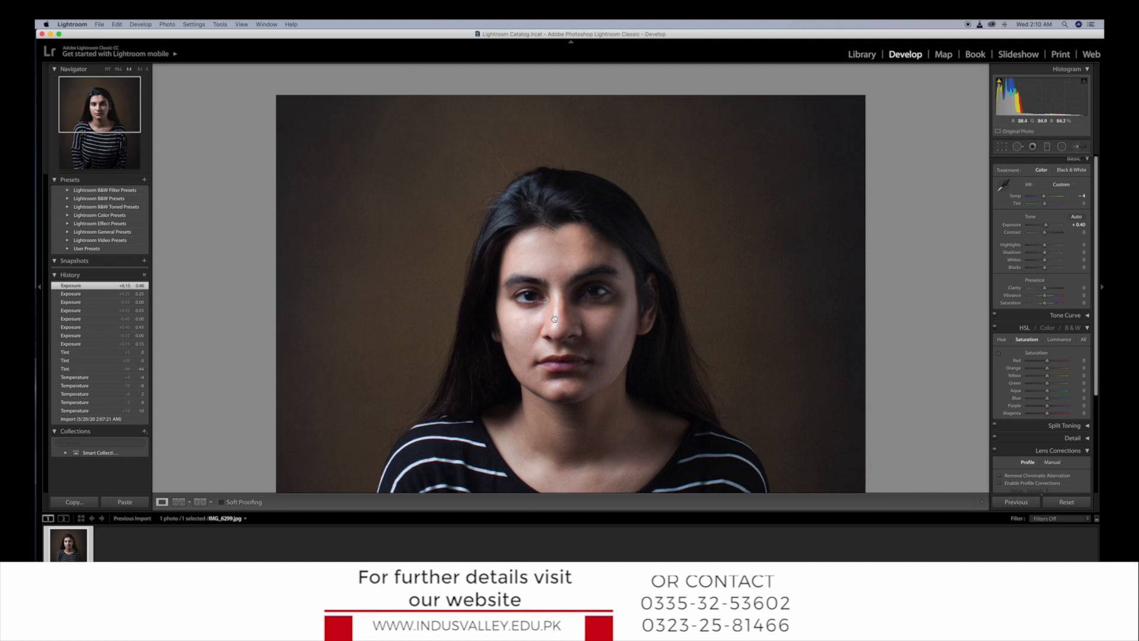
drag(550, 313, 549, 257)
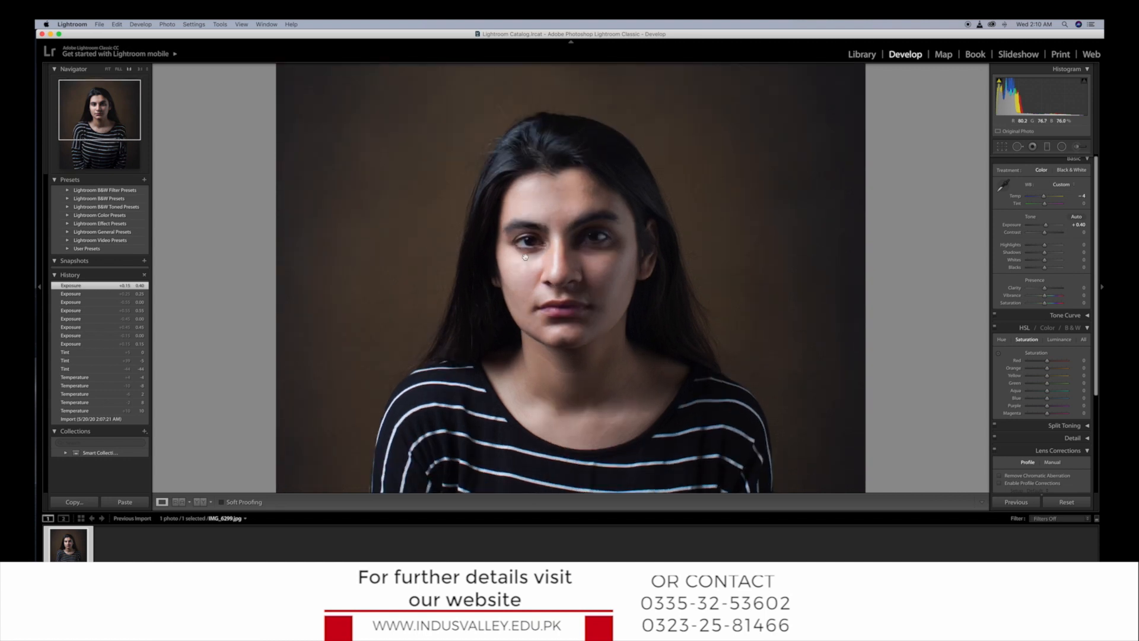
click(551, 269)
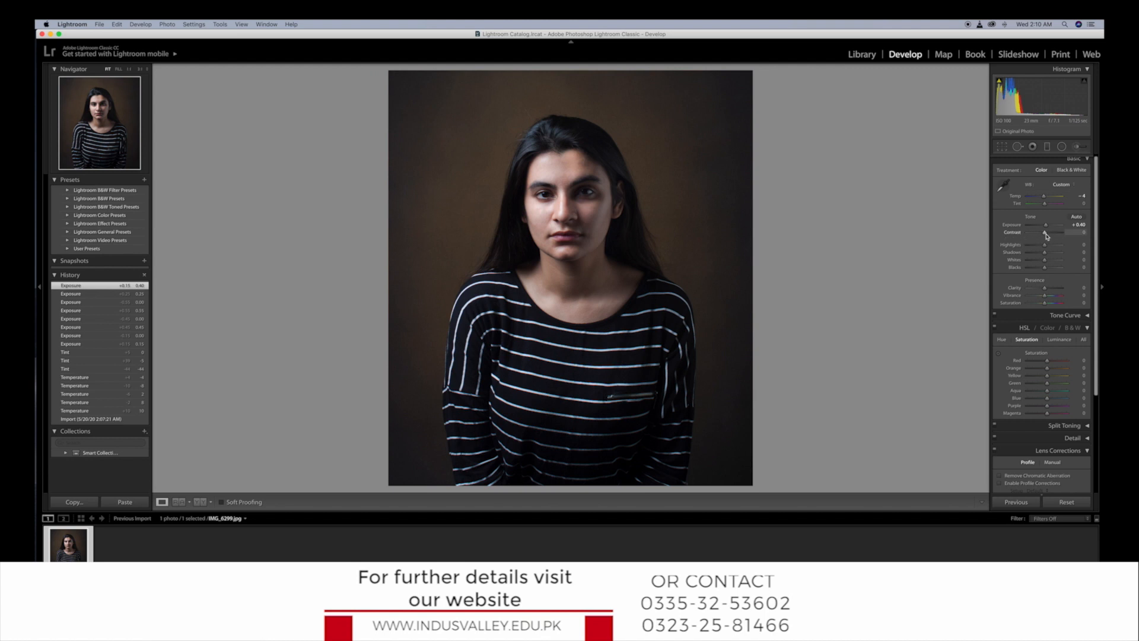
- Set the portrait's contrast to +34 and its highlights to -9, checking the face up close
drag(1045, 235, 1043, 249)
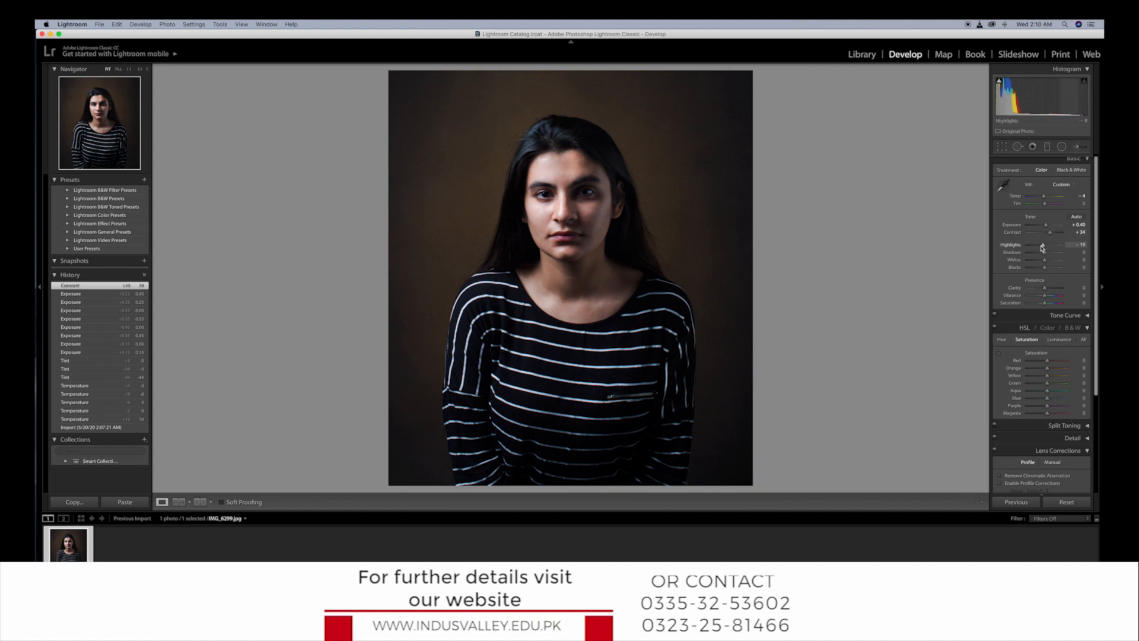
double_click(1042, 248)
key(super+equal)
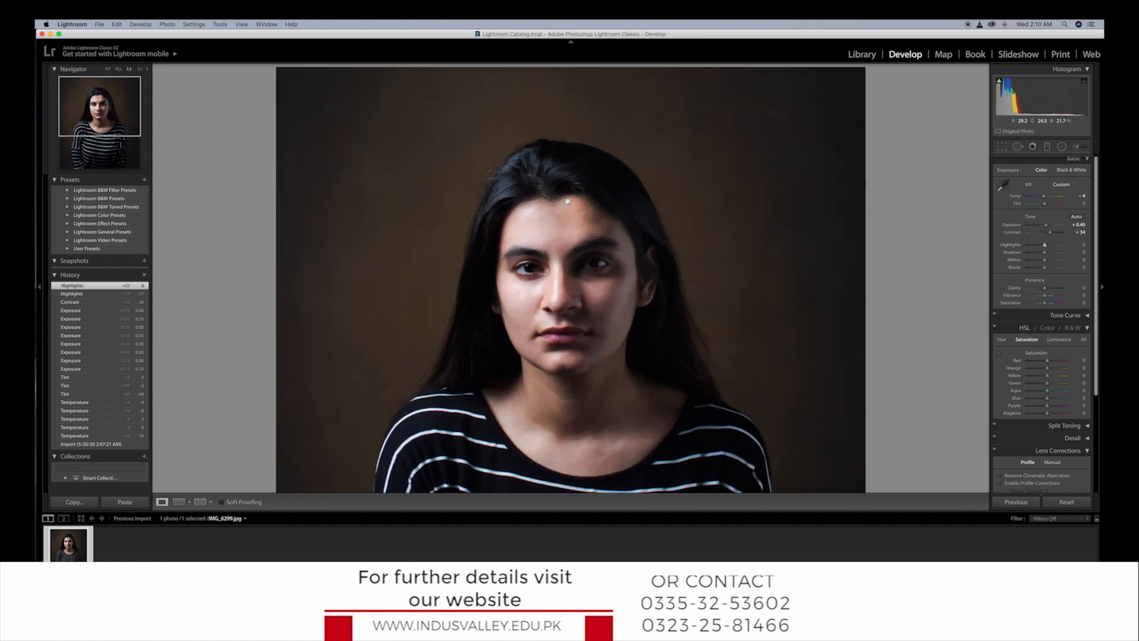
drag(1044, 246, 1045, 250)
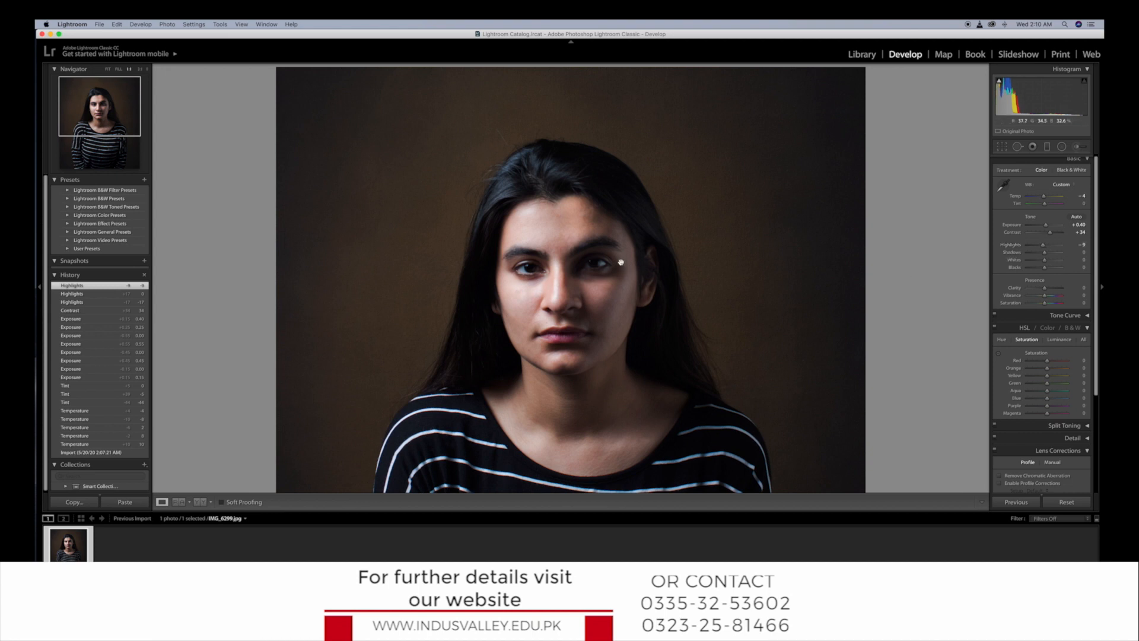
scroll(596, 264, down, 3)
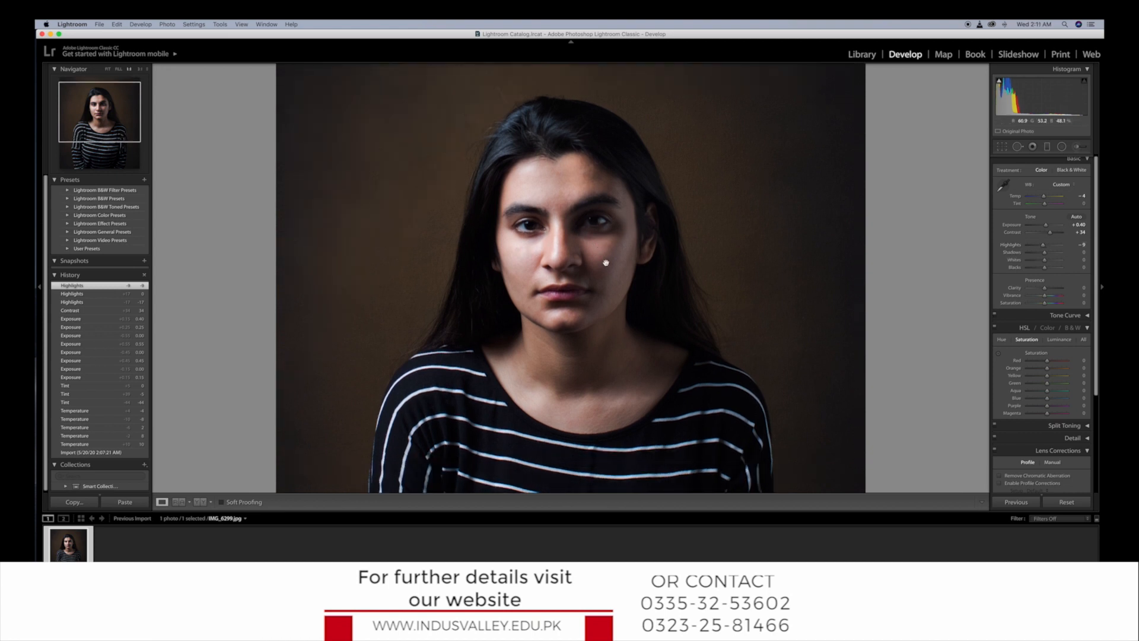
click(595, 359)
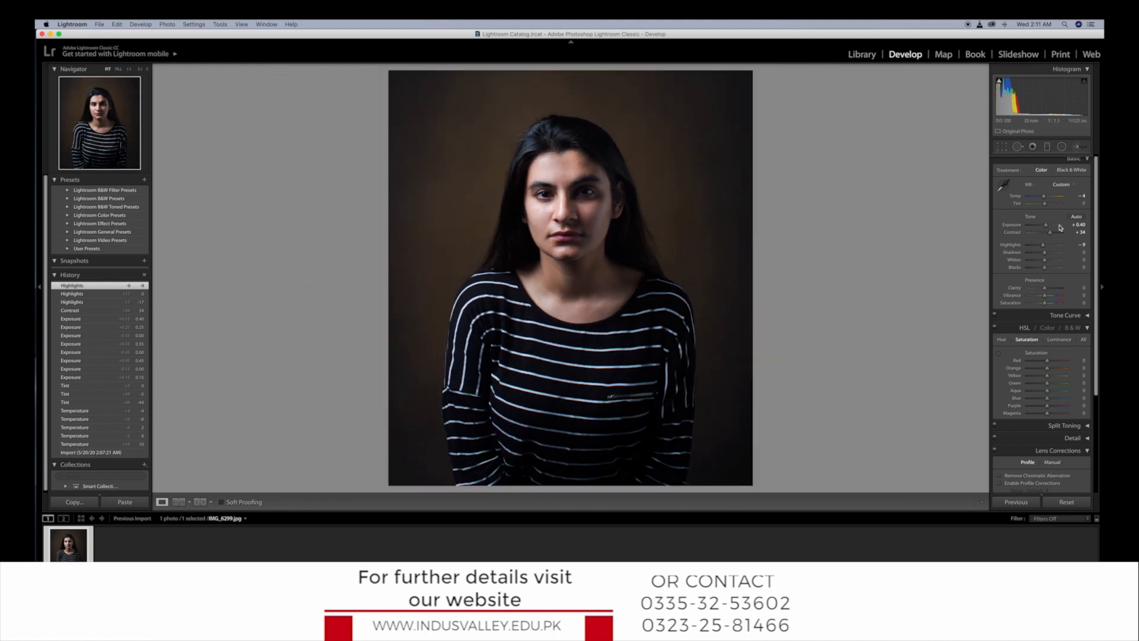
- Try several shadow levels on the portrait and set the shadows to +55
drag(1050, 255, 1055, 255)
double_click(1054, 257)
click(1055, 256)
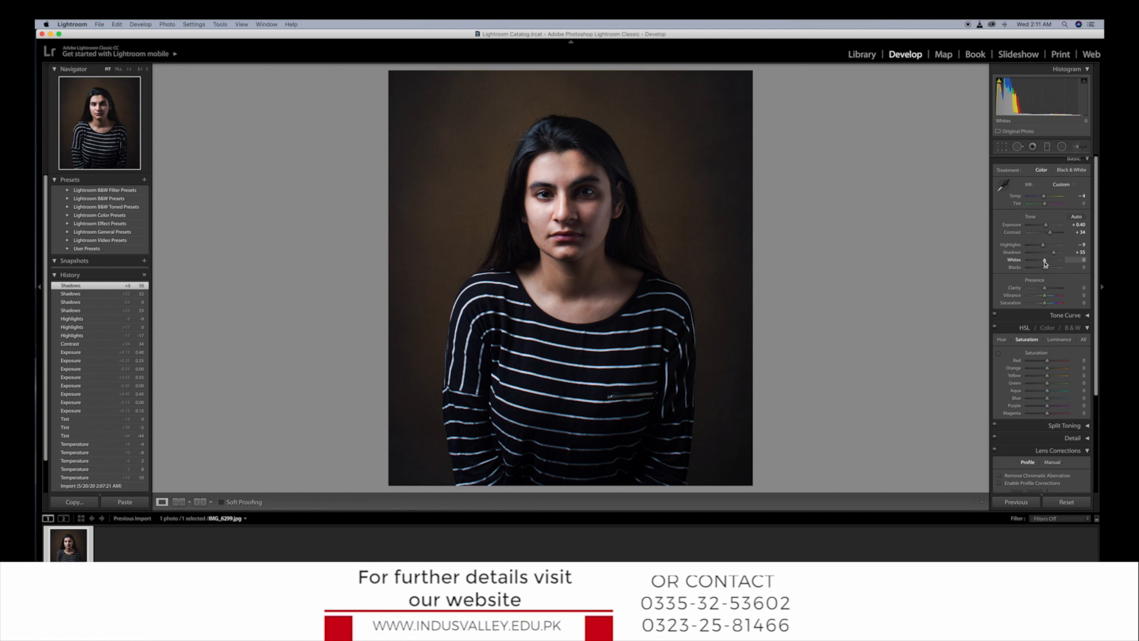
- Set the portrait's whites to -4 and its blacks to +18
mouse_move(1045, 264)
mouse_down()
mouse_move(1059, 265)
mouse_move(1047, 265)
mouse_up()
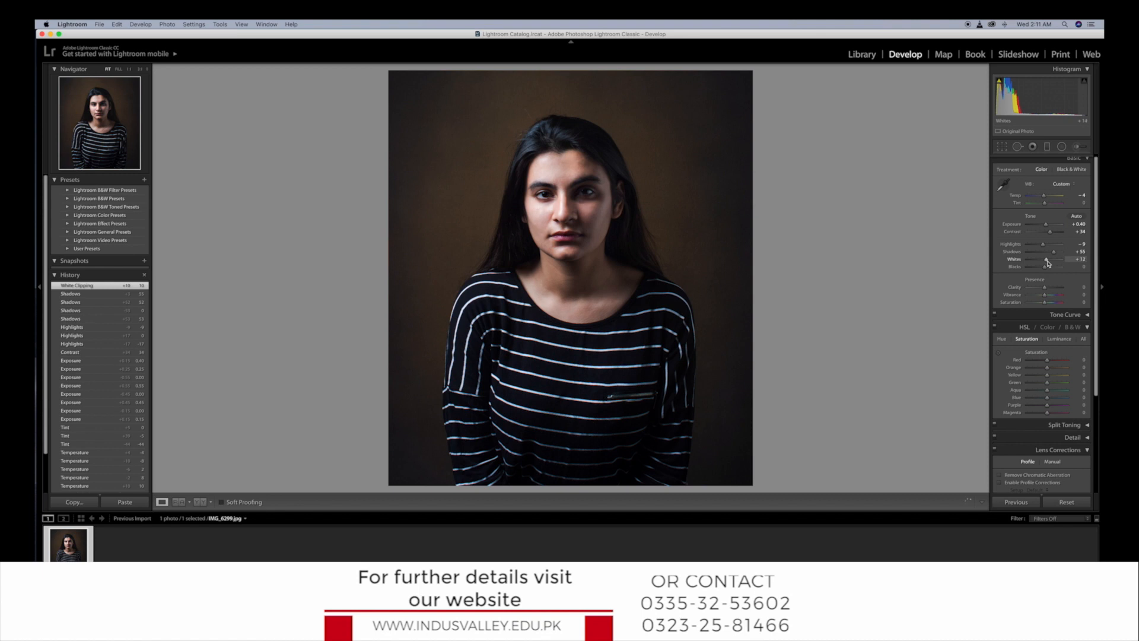
drag(1045, 263, 1045, 264)
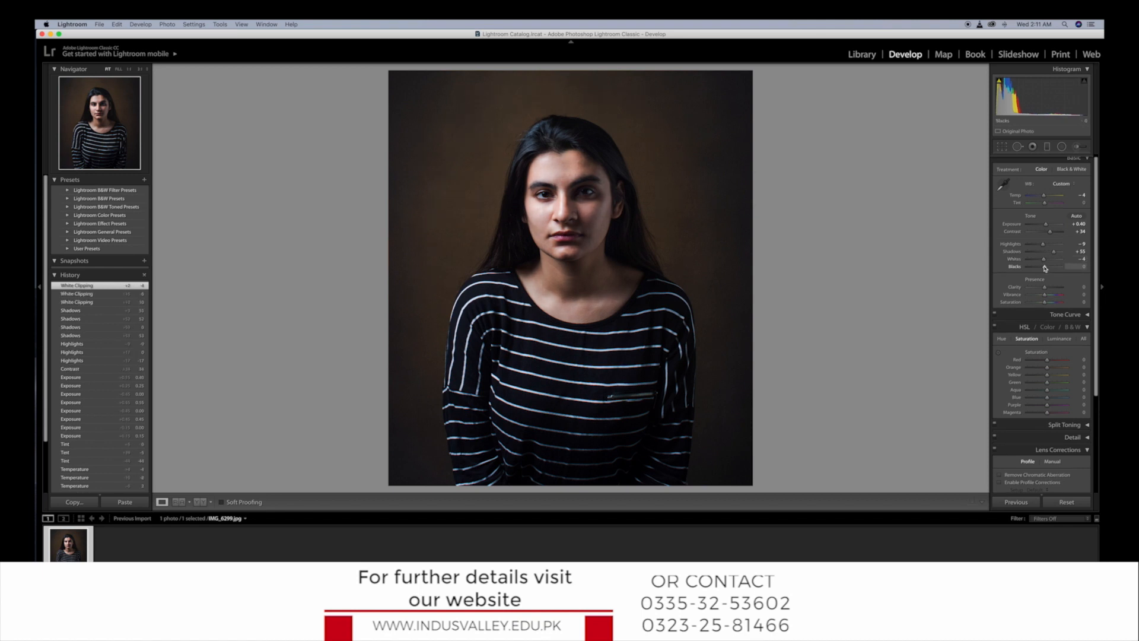
drag(1050, 268, 1052, 271)
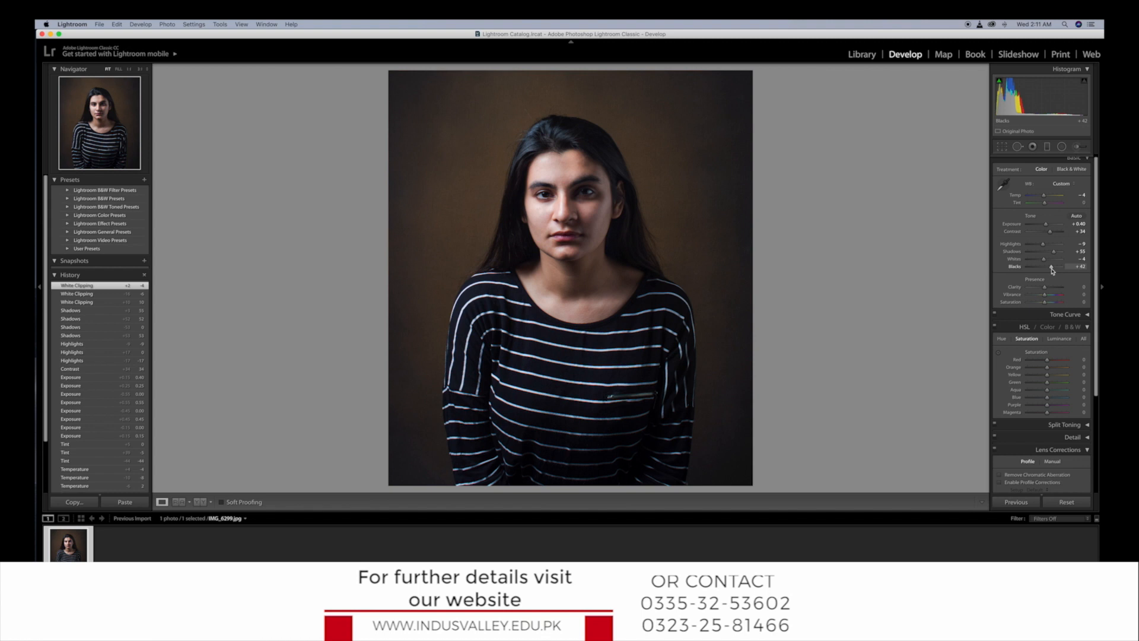
drag(1051, 271, 1048, 271)
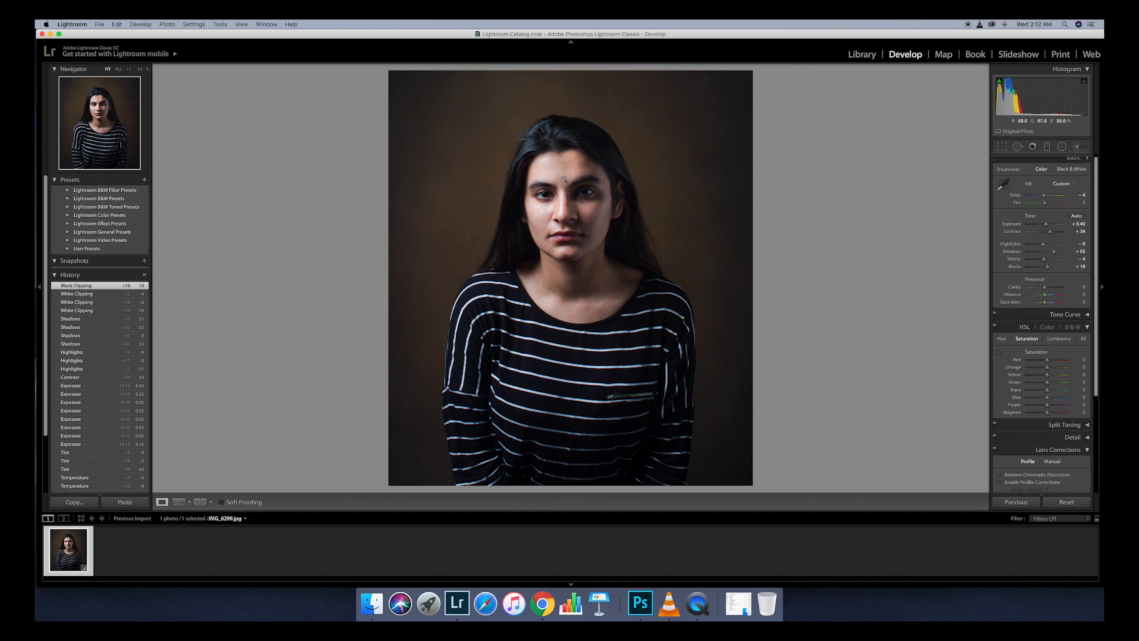
- Try the portrait's clarity at +100 while viewing the face up close, and set the clarity to -14
click(565, 196)
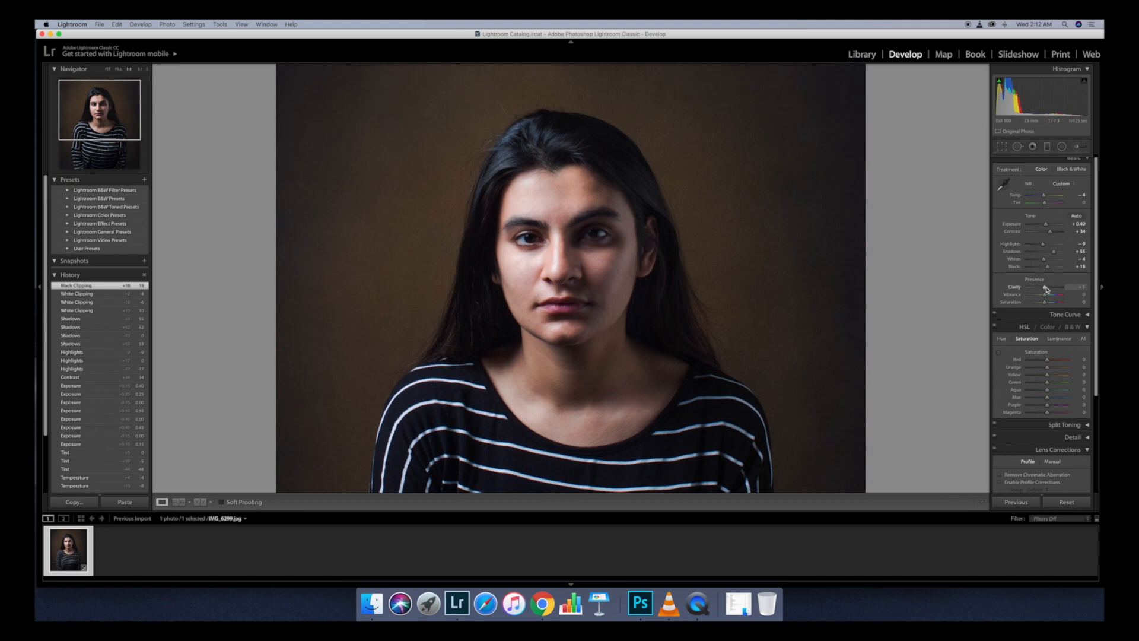
drag(1046, 287, 1065, 290)
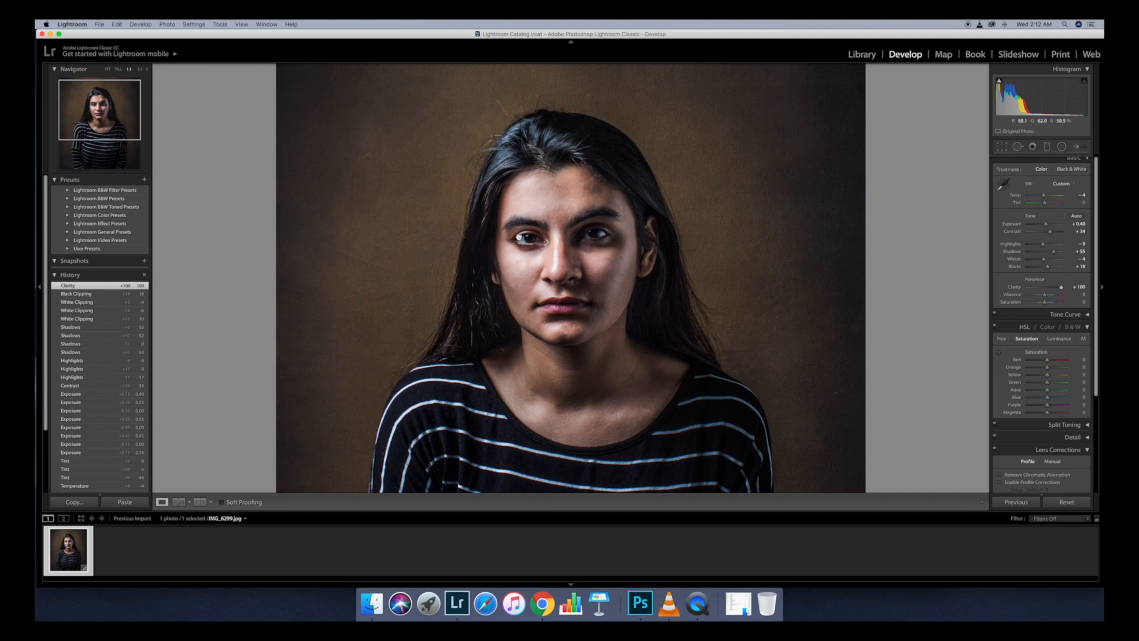
drag(578, 314, 598, 282)
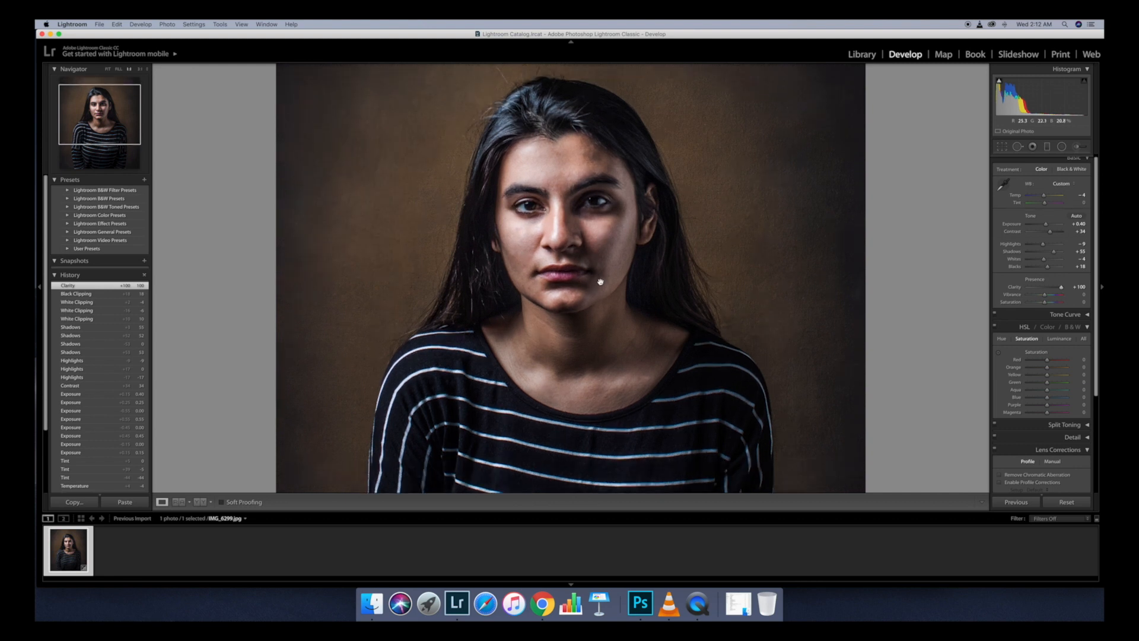
drag(1055, 290, 1046, 290)
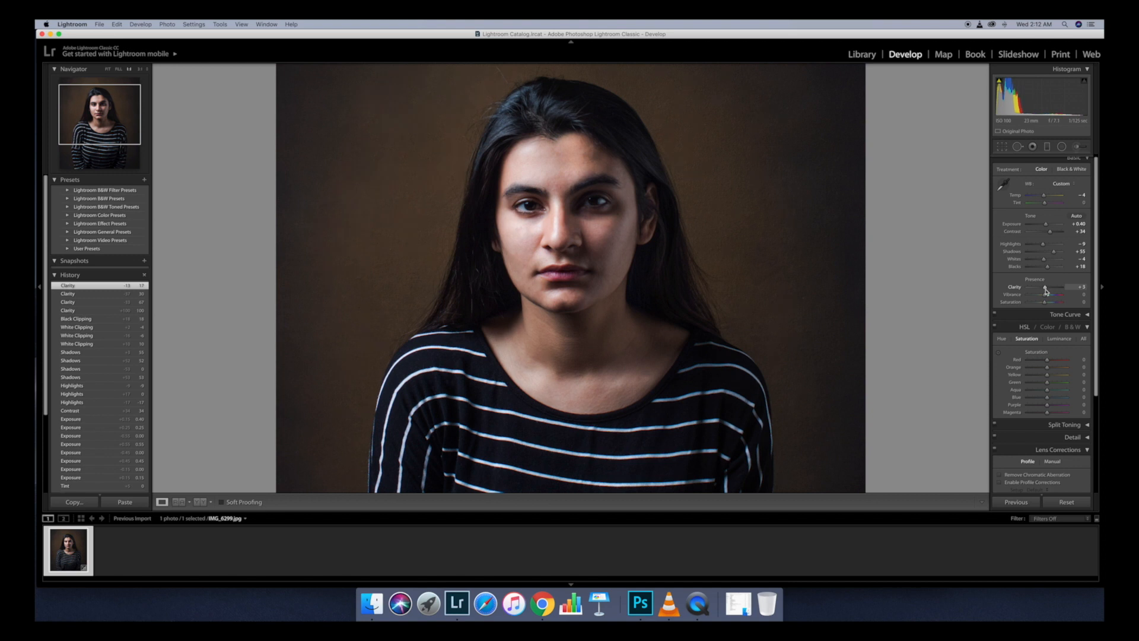
drag(1046, 290, 1043, 290)
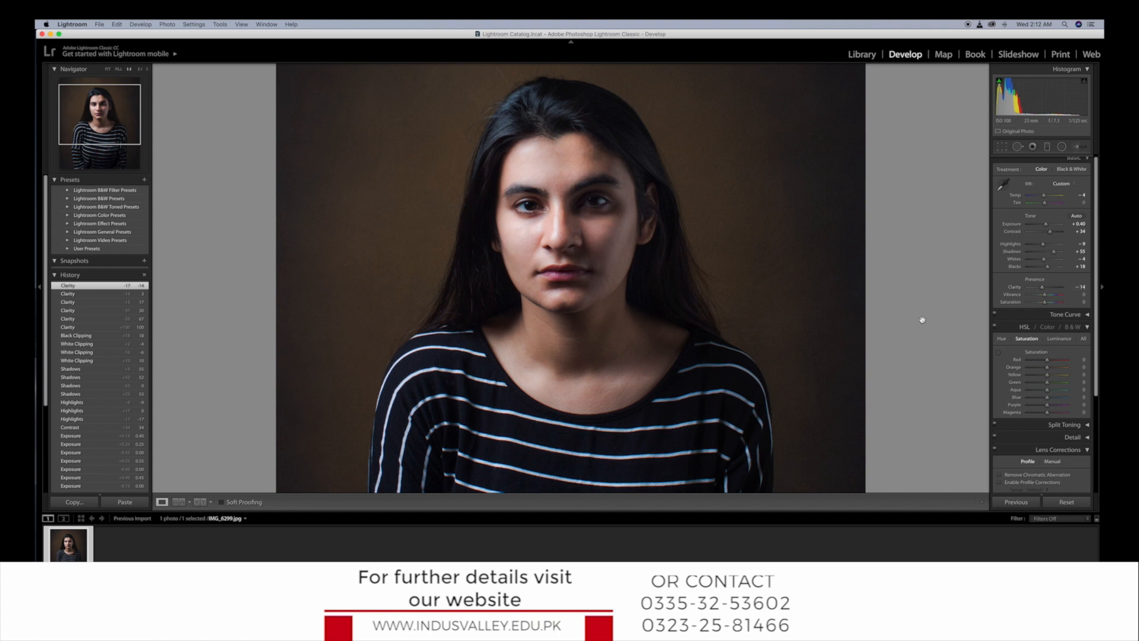
click(862, 335)
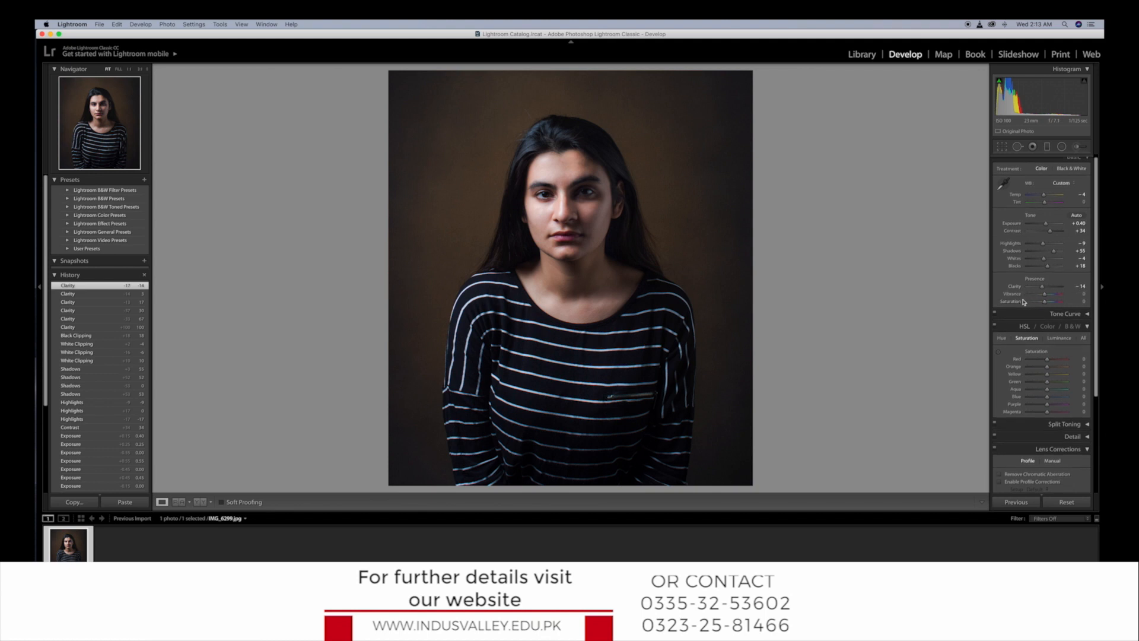
- Try a saturation of +43 on the portrait and reset the saturation to 0
mouse_move(1045, 304)
mouse_down()
mouse_move(1062, 304)
mouse_move(1028, 309)
mouse_move(1053, 304)
mouse_up()
double_click(1052, 305)
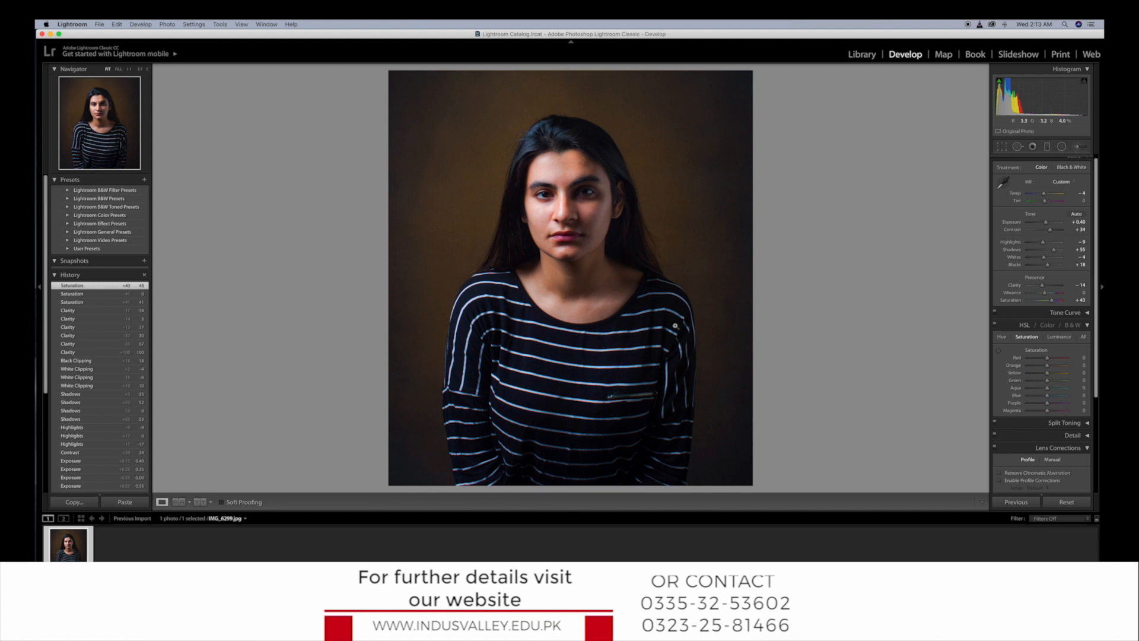
double_click(1012, 300)
- Try several vibrance levels on the portrait, and set the vibrance to +60 and the saturation to -7
drag(1045, 295, 1055, 294)
double_click(1060, 295)
double_click(1046, 294)
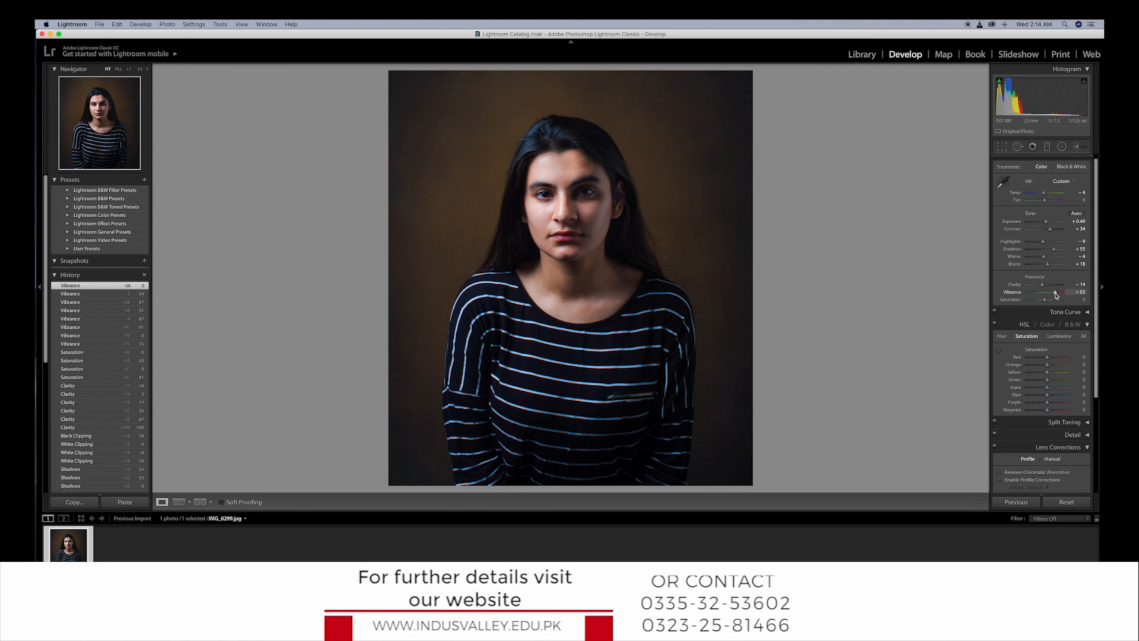
double_click(1056, 294)
drag(1048, 292, 1044, 301)
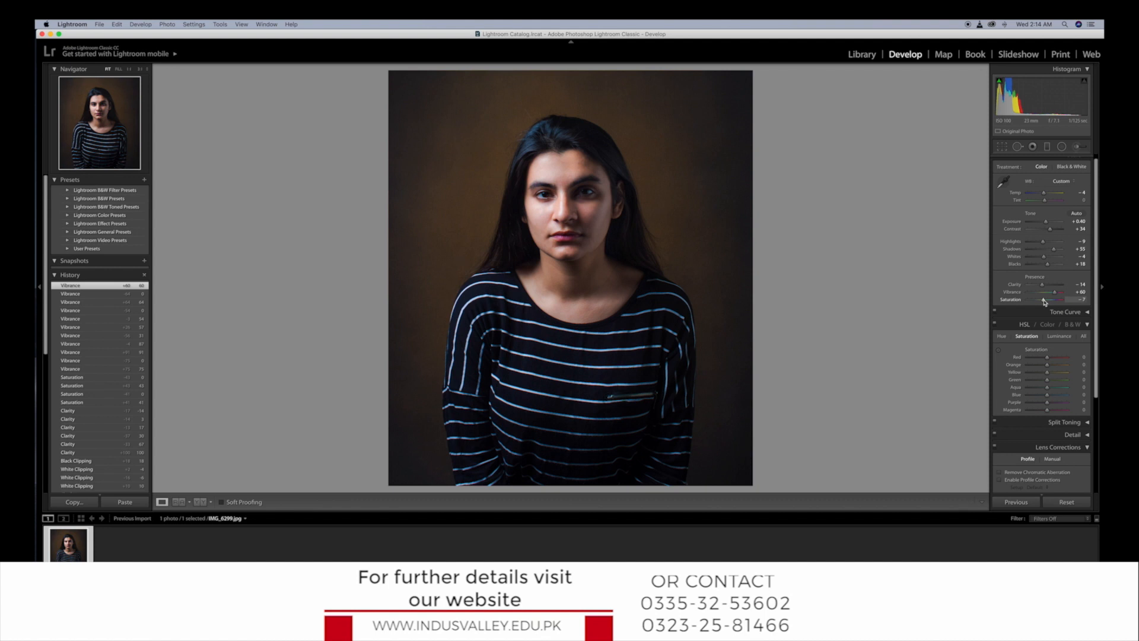
drag(1045, 301, 1045, 301)
scroll(1047, 279, down, 1)
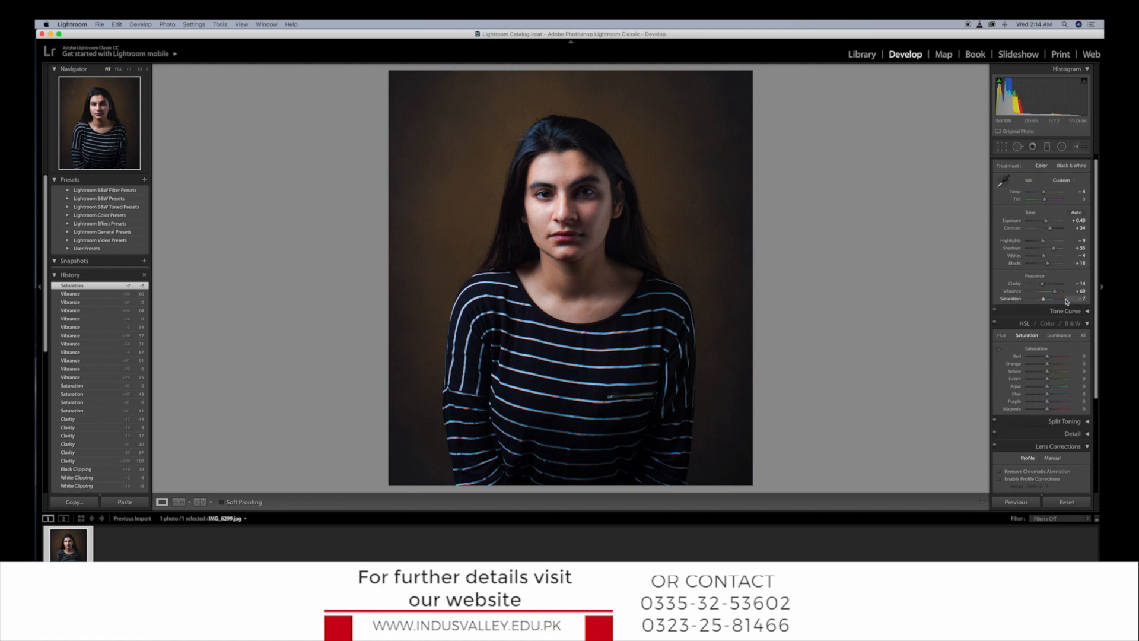
- Open the Tone Curve settings and inspect the portrait's face up close
click(1087, 312)
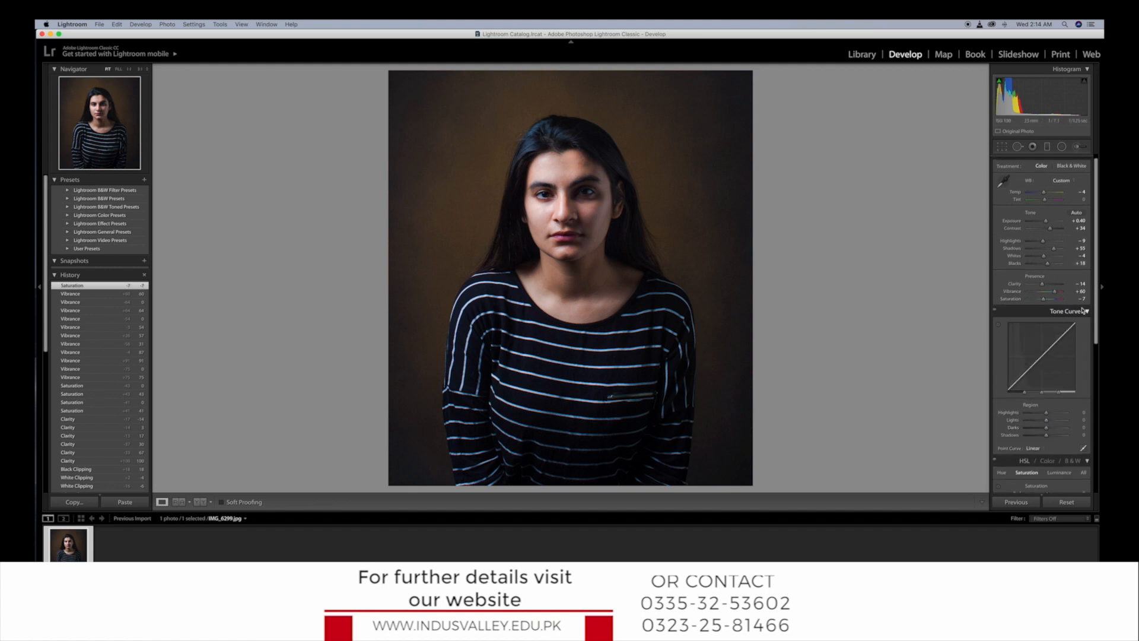
scroll(1099, 313, down, 2)
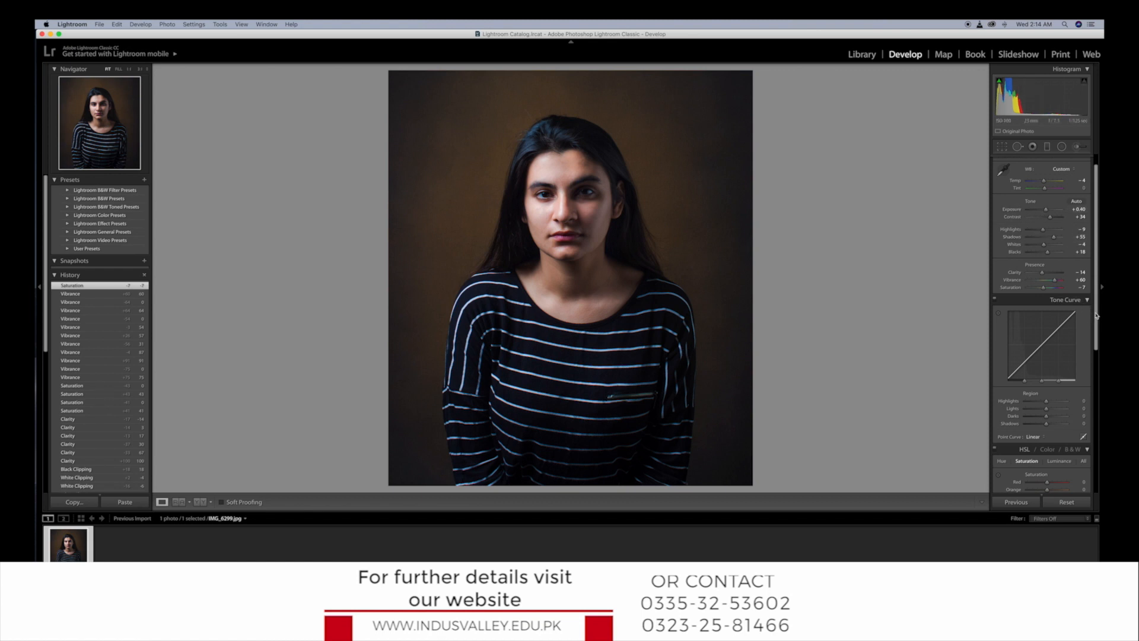
drag(1095, 312, 1095, 364)
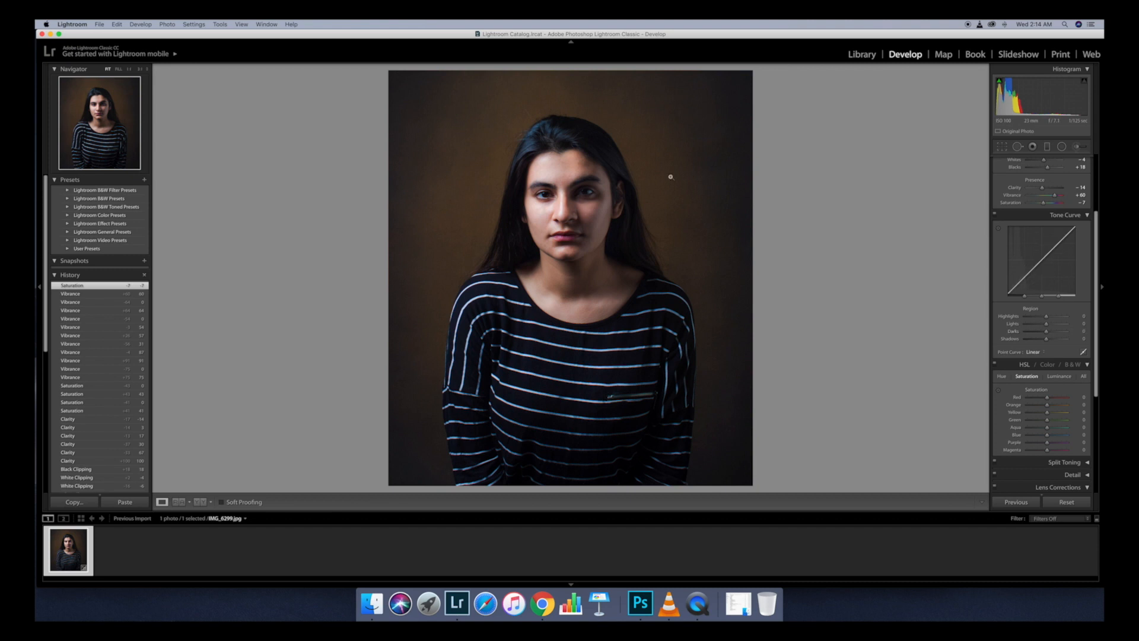
drag(578, 207, 597, 254)
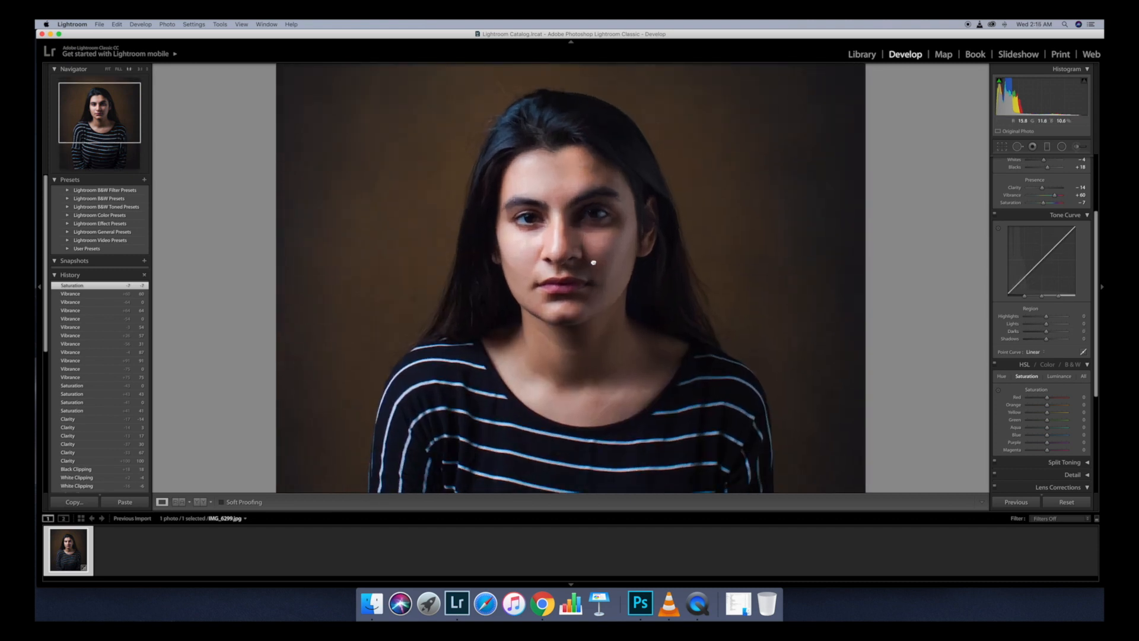
click(621, 278)
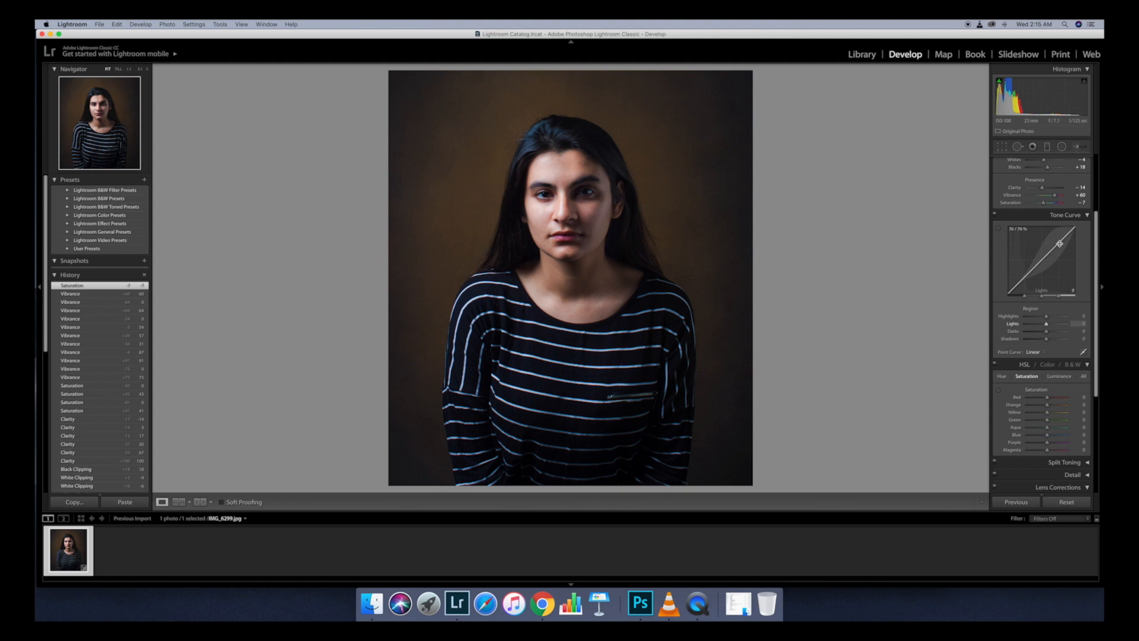
- Try a tone curve with lights at +23, darks at -4 and shadows at +48, and reset the curve's regions
drag(1059, 245, 1016, 283)
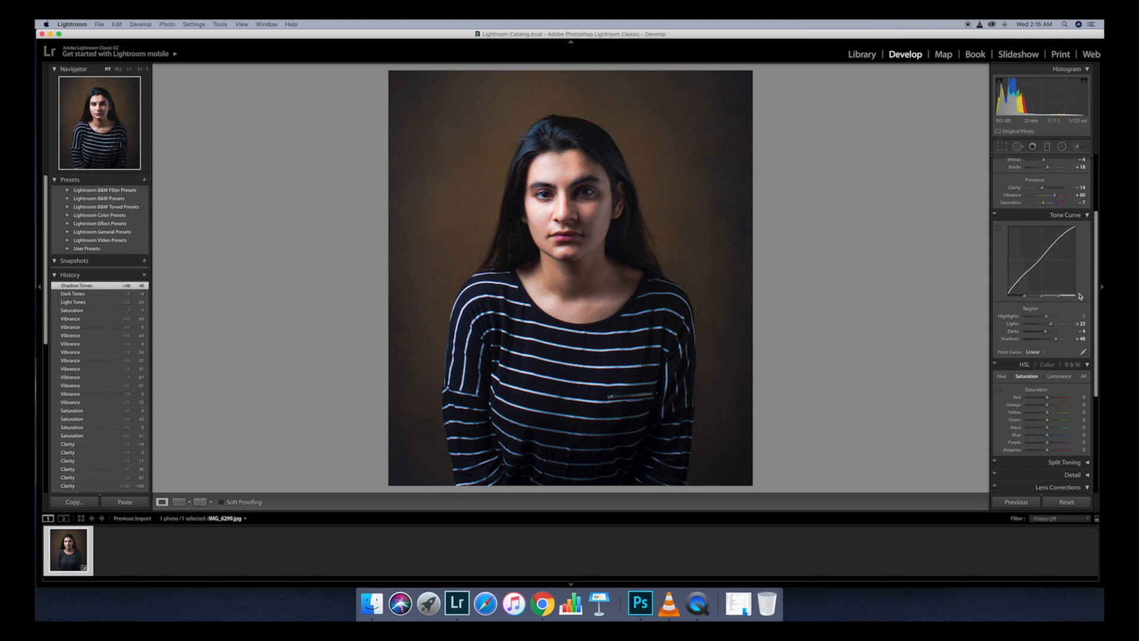
right_click(1045, 268)
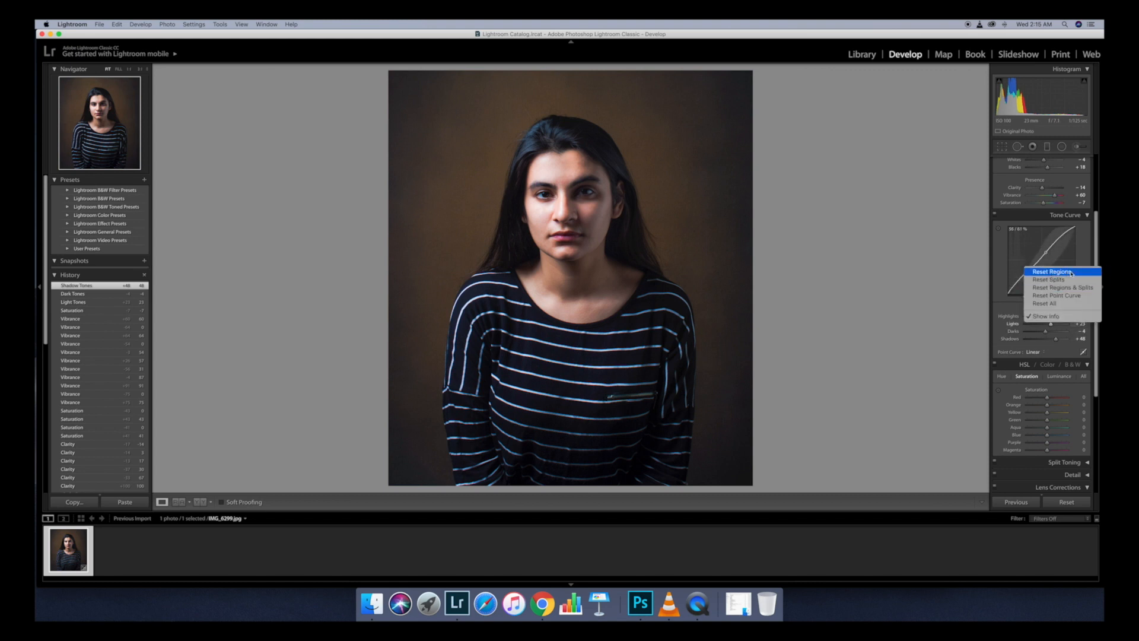
click(1069, 274)
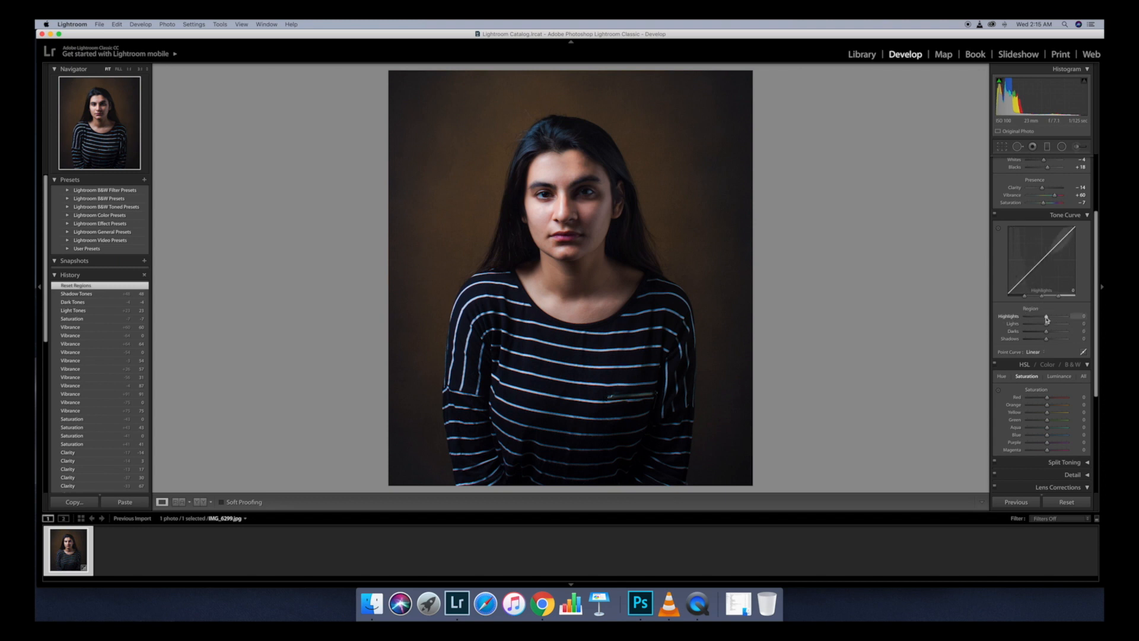
- Set the tone curve's lights to +12 and darks to -10, and raise its shadows slightly
drag(1047, 319, 1048, 342)
drag(1047, 332, 1045, 334)
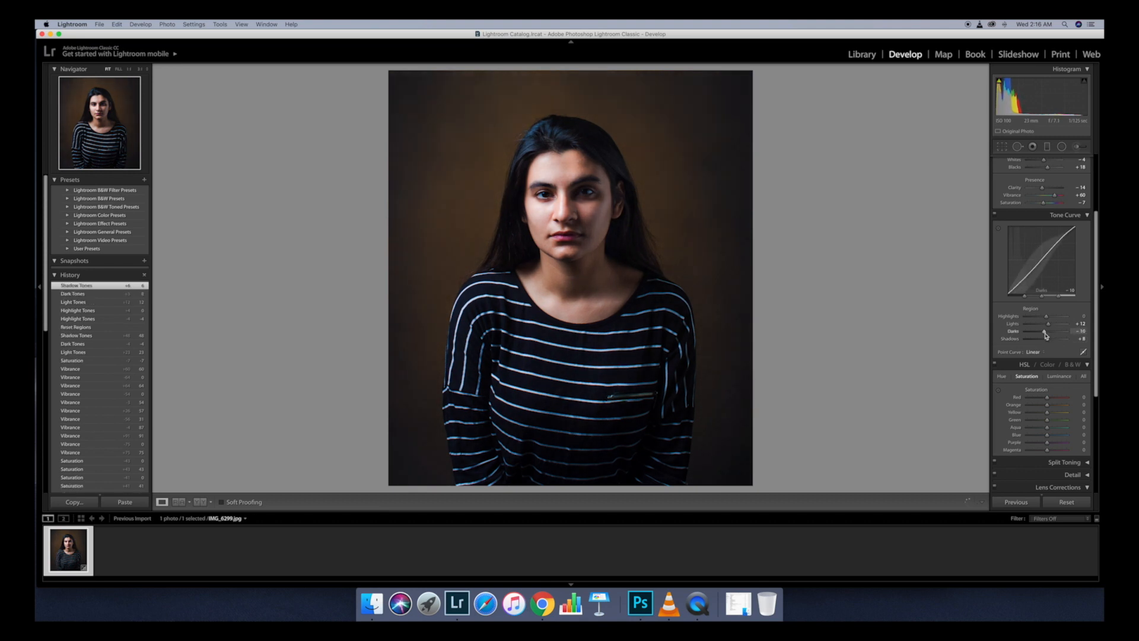